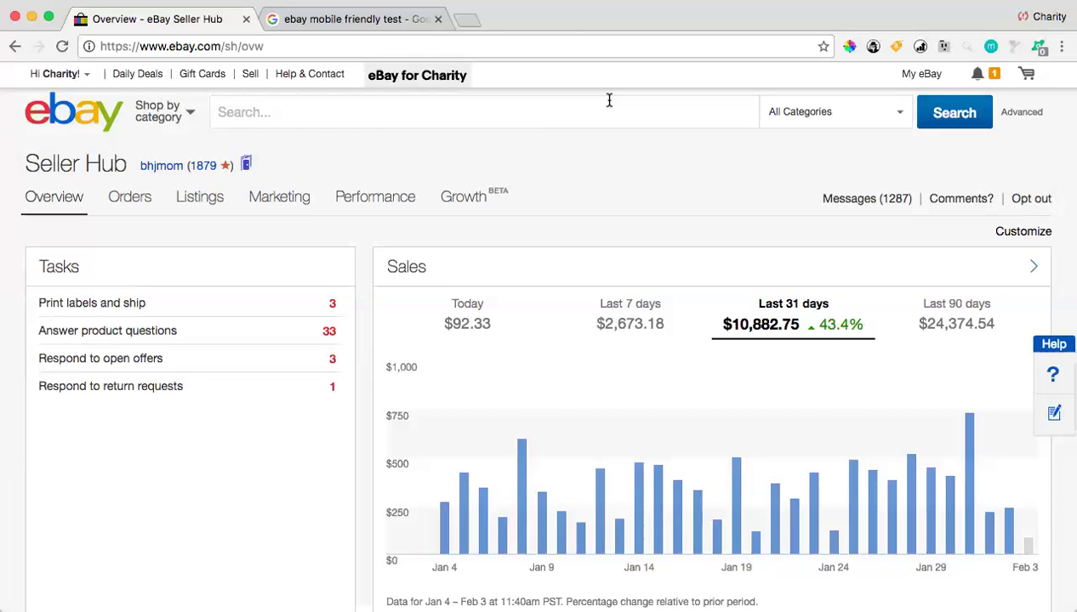
# Open eBay's Mobile Friendly Test from the Google results in a second tab, then return to Seller Hub
pyautogui.click(372, 25)
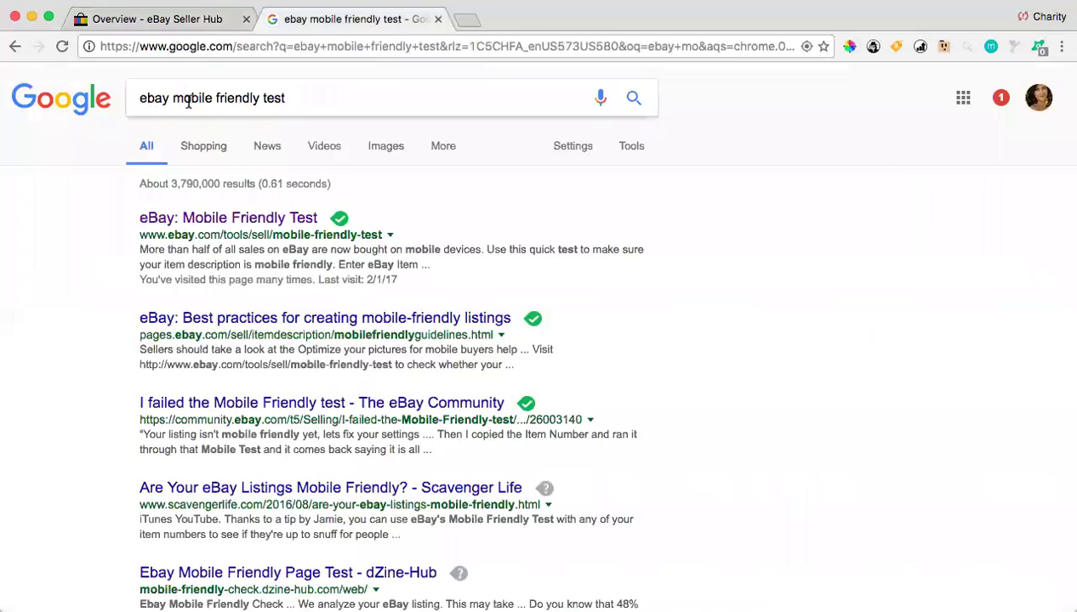
pyautogui.click(234, 221)
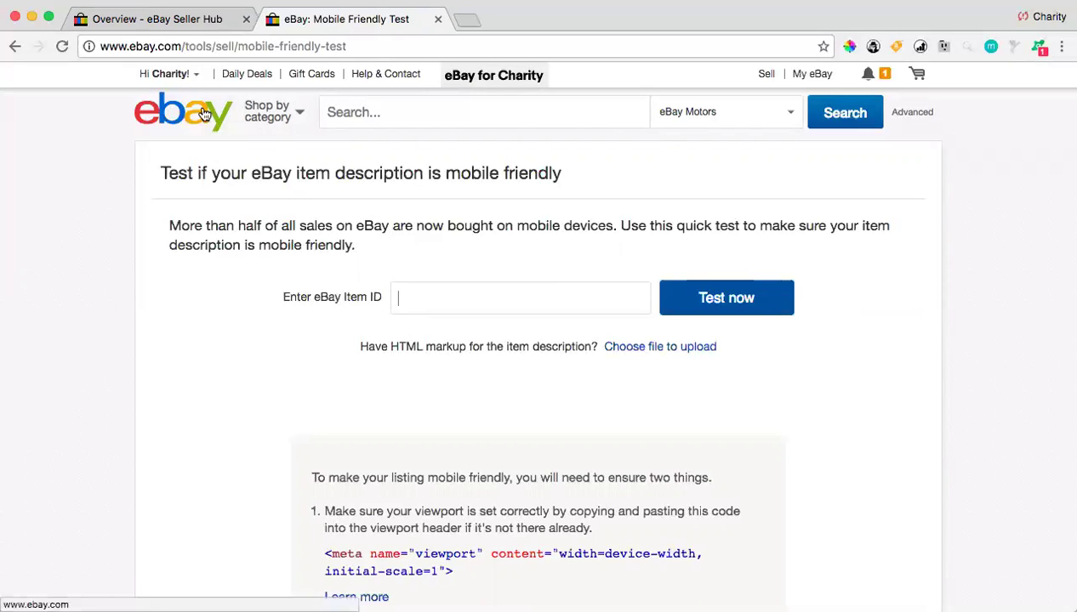
pyautogui.click(167, 21)
# Search eBay for 'blue shirt' and open the Zegna blue polo shirt listing
pyautogui.click(264, 113)
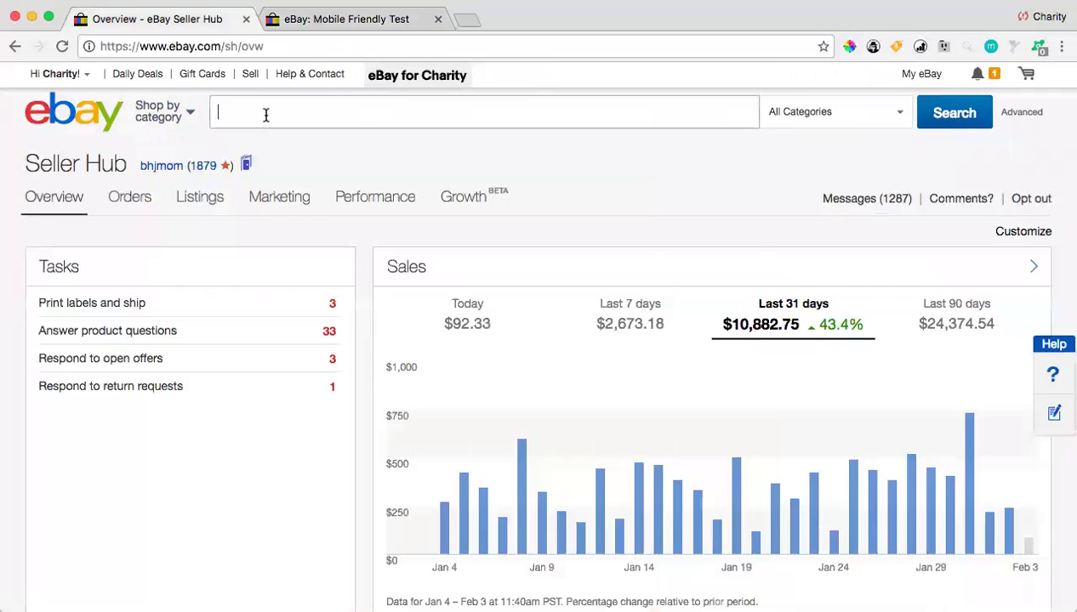
pyautogui.write('blue shirt')
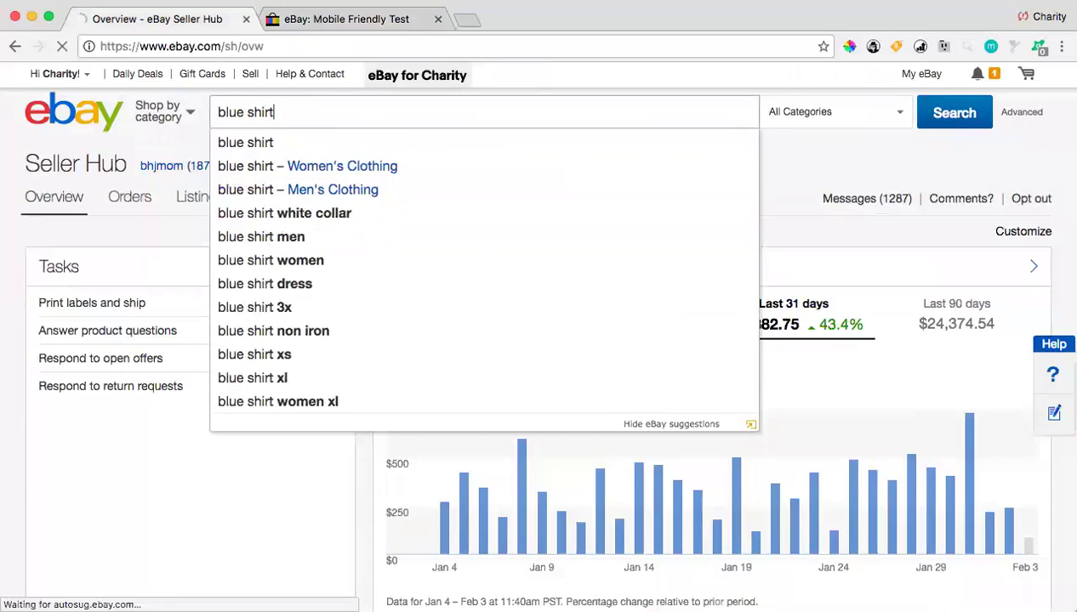
pyautogui.press('Return')
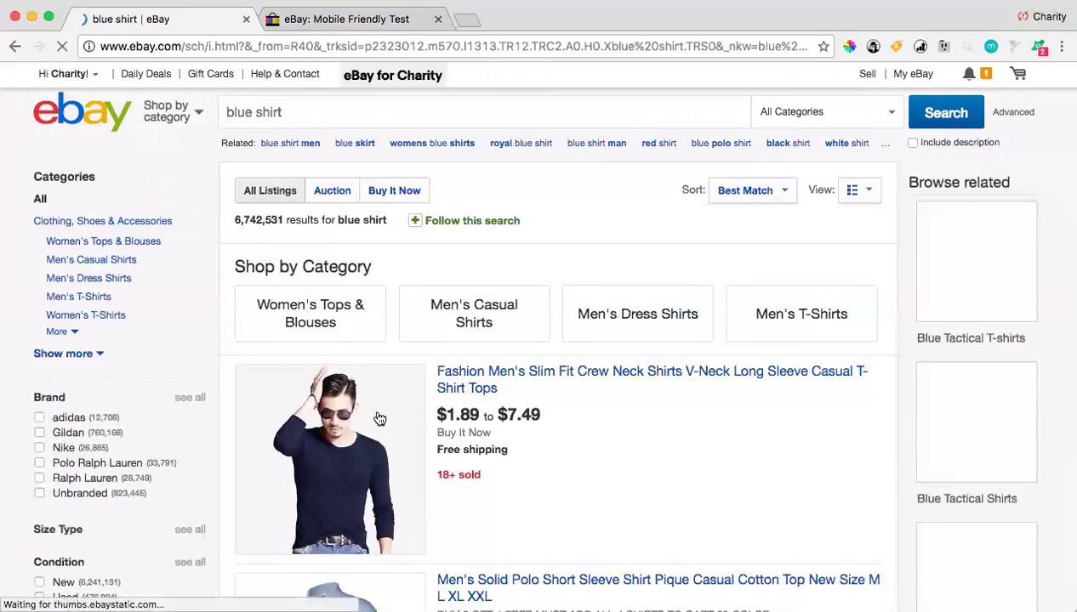
pyautogui.scroll(-10, 379, 419)
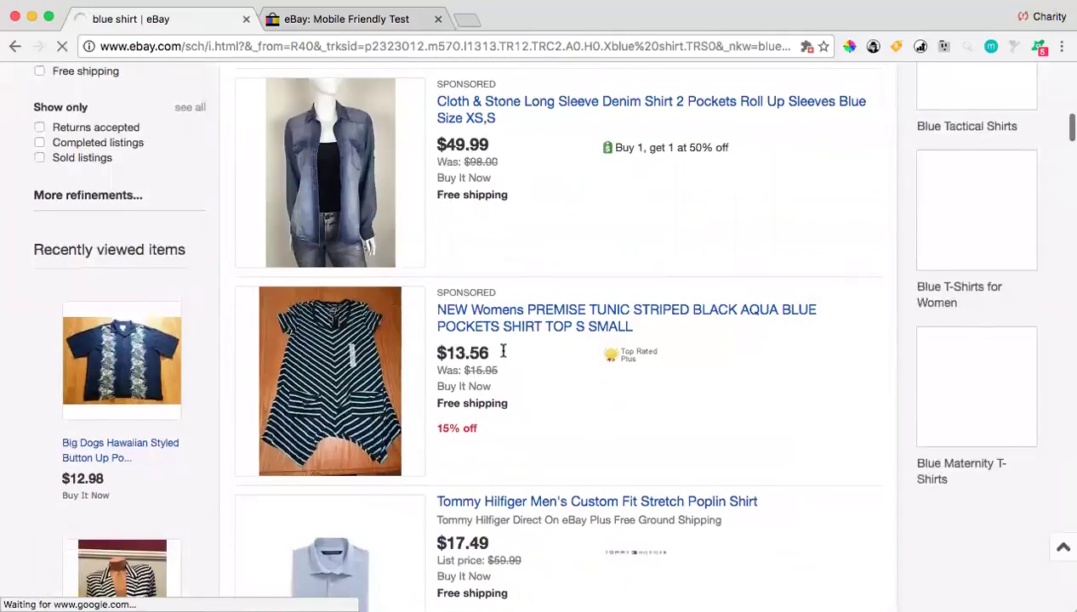
pyautogui.scroll(-8, 507, 403)
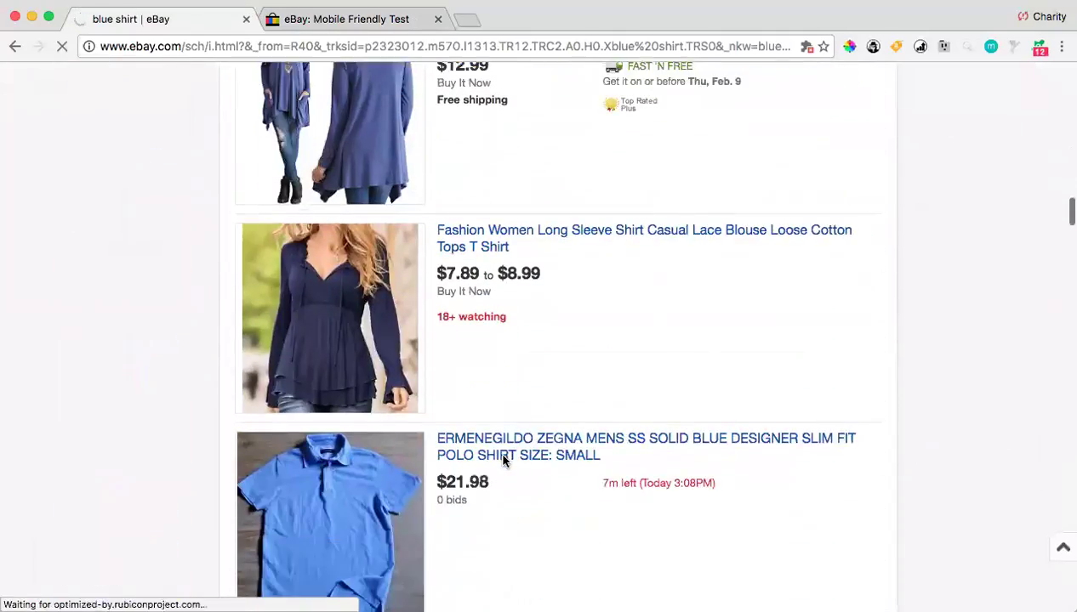
pyautogui.scroll(-5, 504, 461)
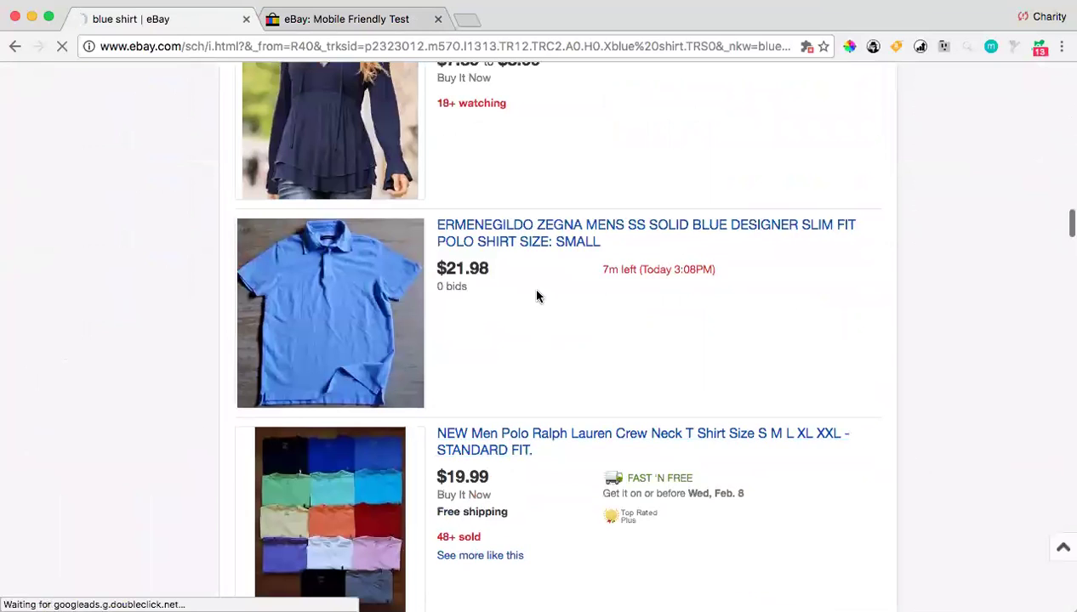
pyautogui.click(535, 240)
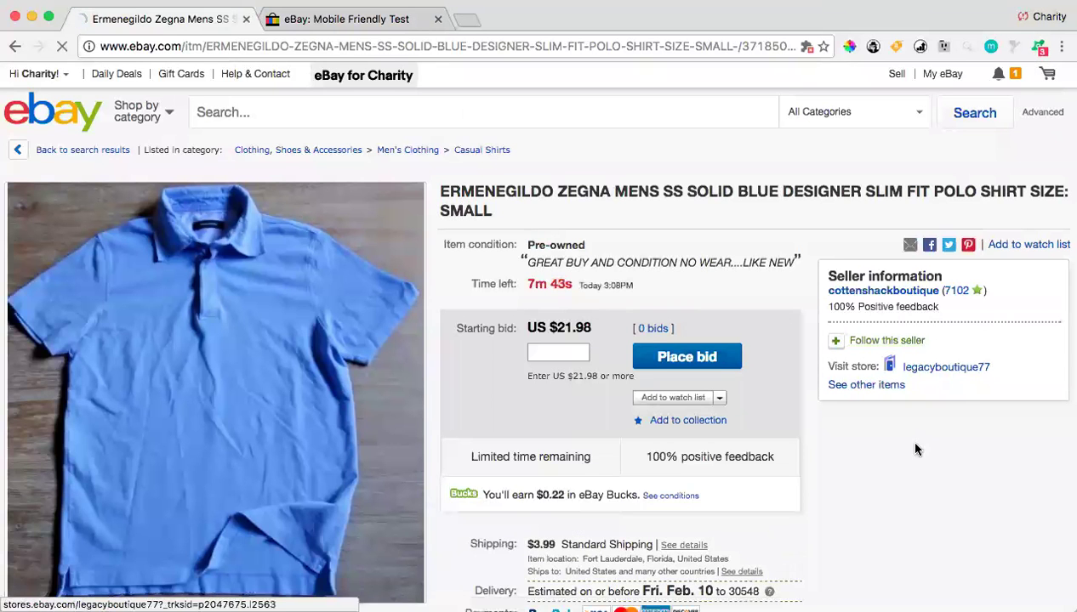
# Copy the Zegna listing's eBay item number and go back to the Mobile Friendly Test
pyautogui.scroll(-5, 907, 438)
pyautogui.scroll(-10, 987, 429)
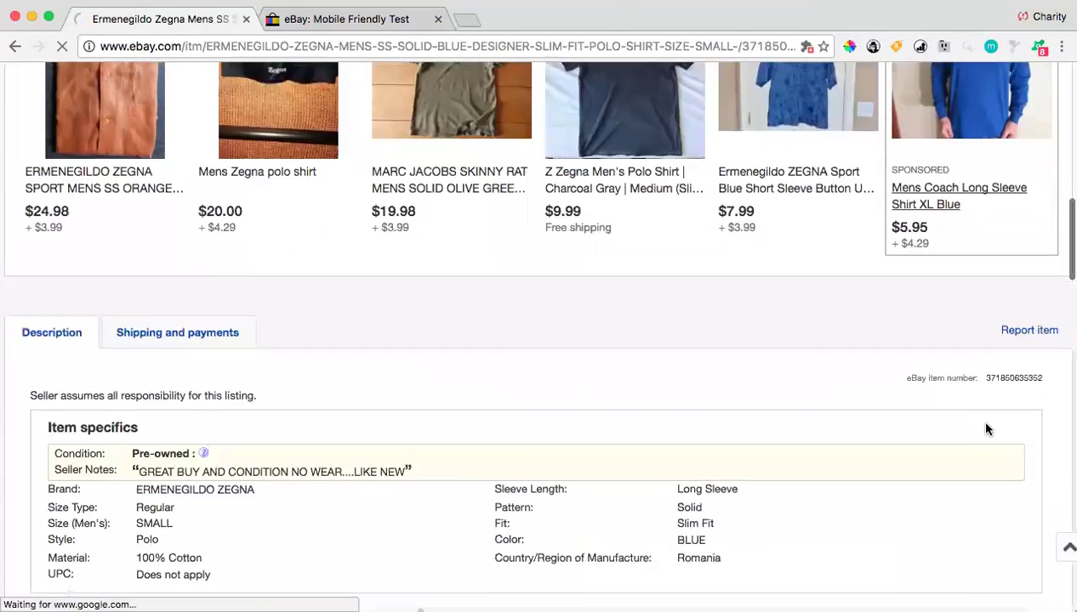
pyautogui.moveTo(988, 234); pyautogui.dragTo(1045, 237)
pyautogui.press('super+c')
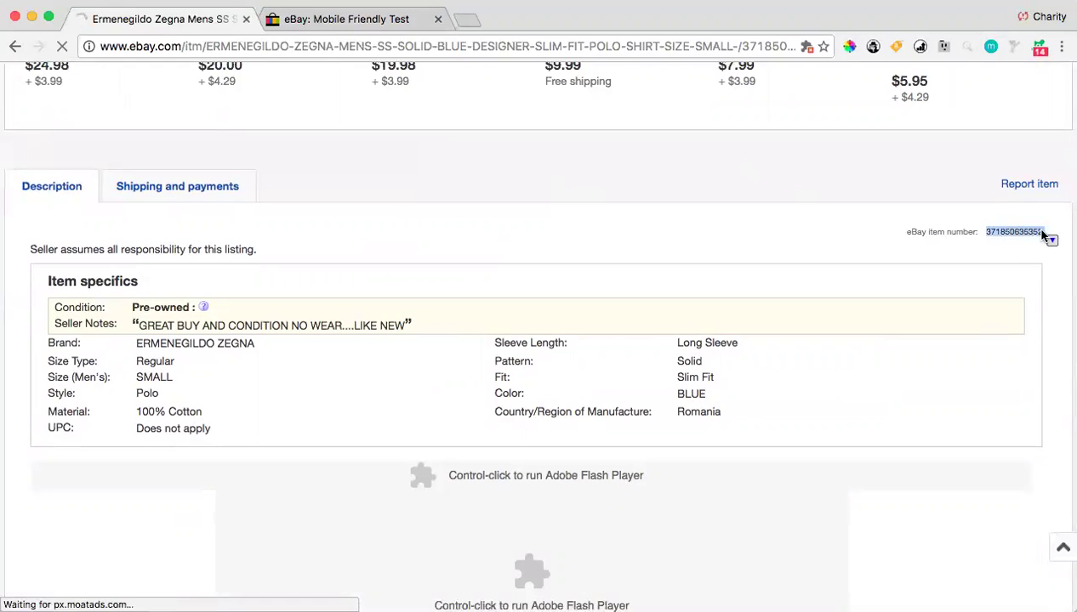
pyautogui.click(385, 26)
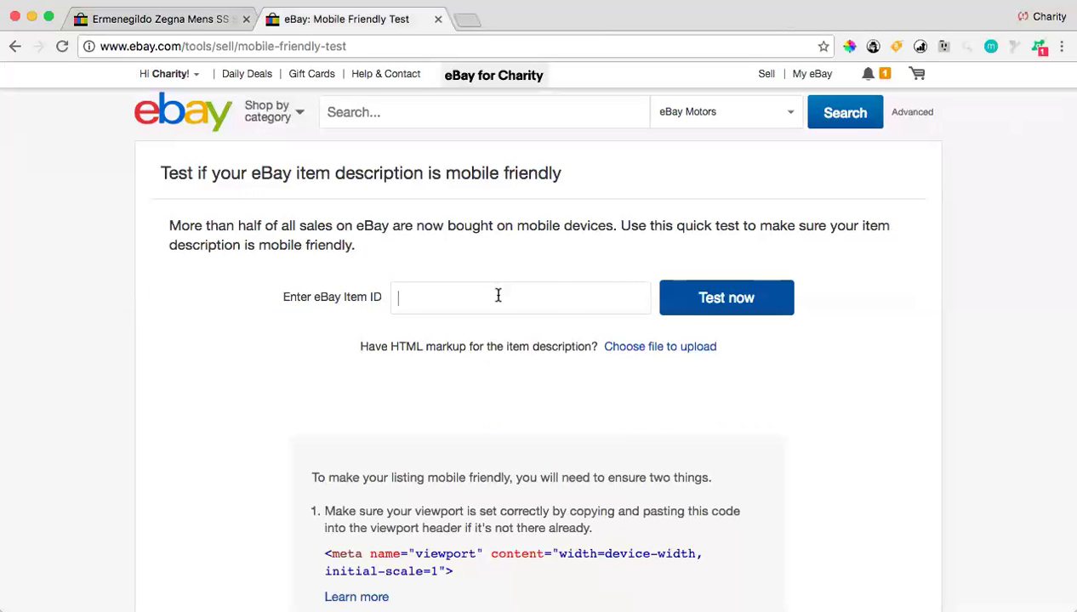
# Test the pasted item number; it fails for incorrect viewport settings
pyautogui.press('super+v')
pyautogui.click(696, 303)
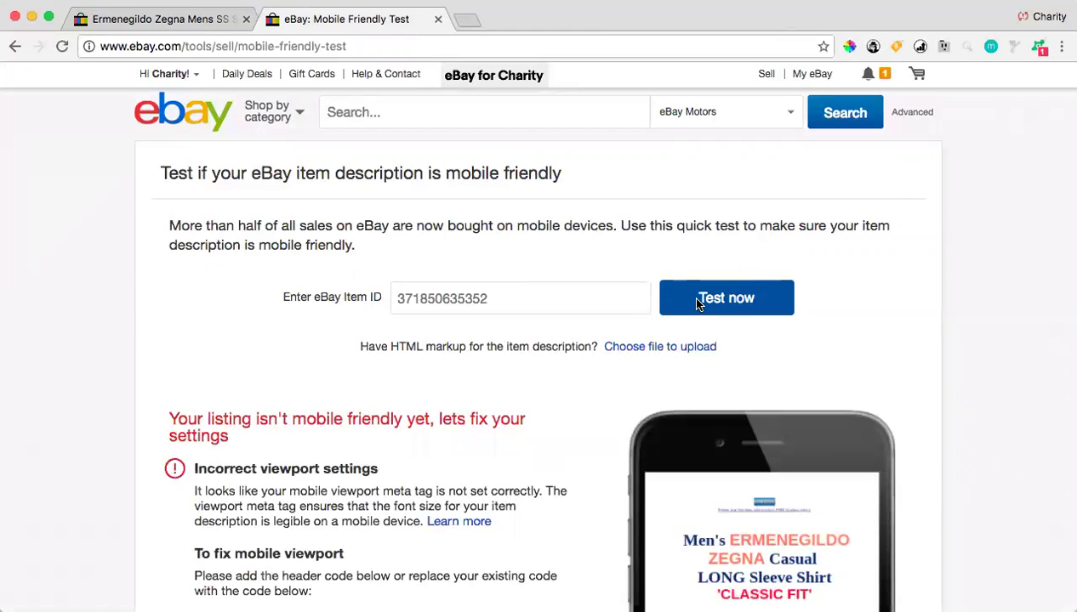
pyautogui.scroll(-5, 516, 388)
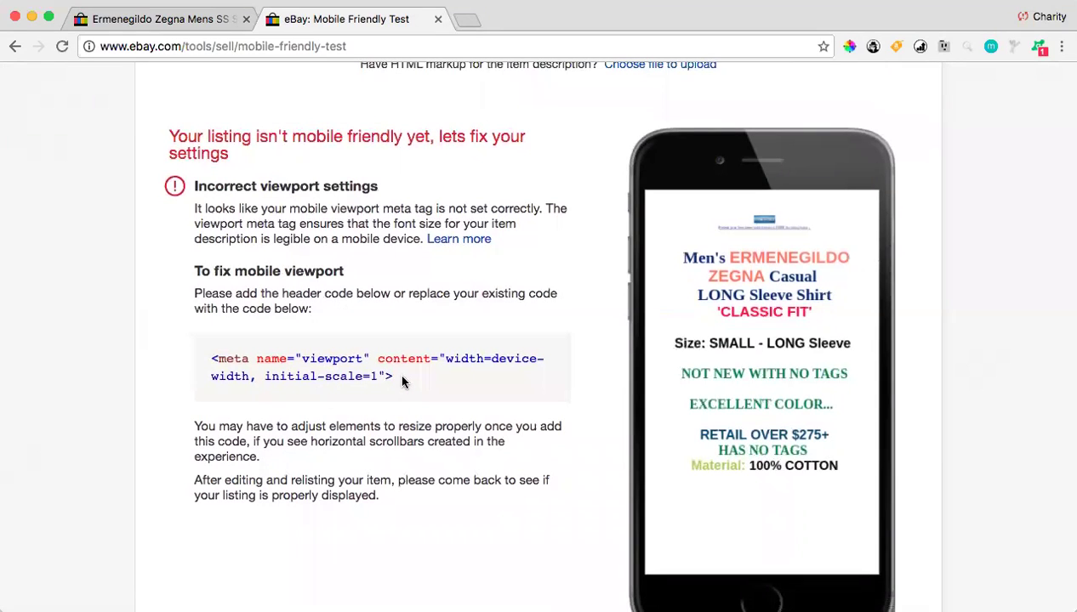
# Copy the suggested meta viewport code snippet and verify it by pasting into the address bar
pyautogui.moveTo(399, 380)
pyautogui.mouseDown()
pyautogui.moveTo(285, 376)
pyautogui.moveTo(399, 382)
pyautogui.mouseUp()
pyautogui.moveTo(397, 378); pyautogui.dragTo(211, 358)
pyautogui.press('super+c')
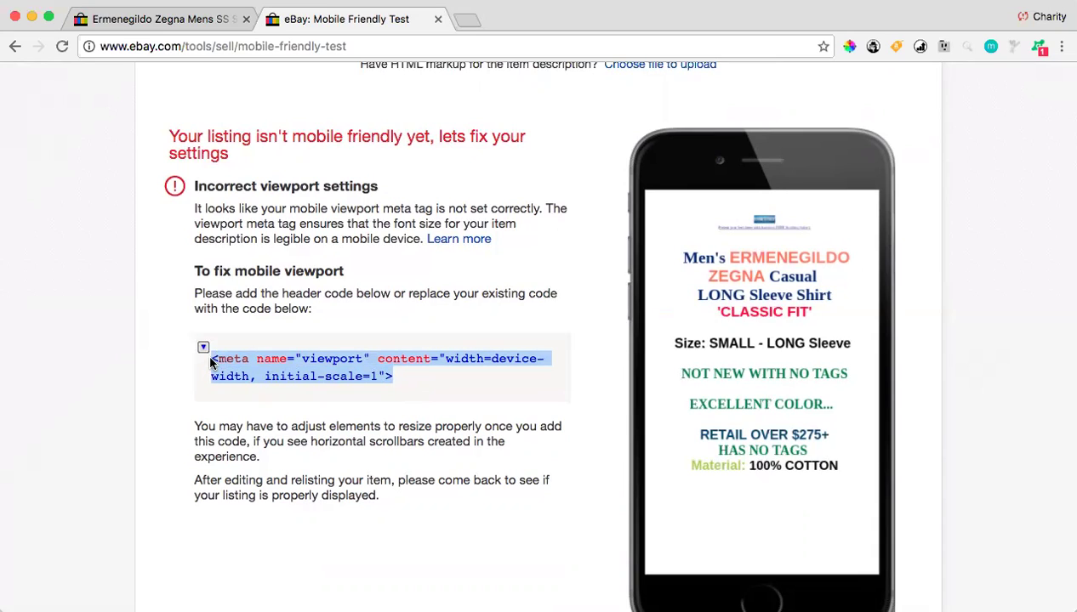
pyautogui.click(198, 48)
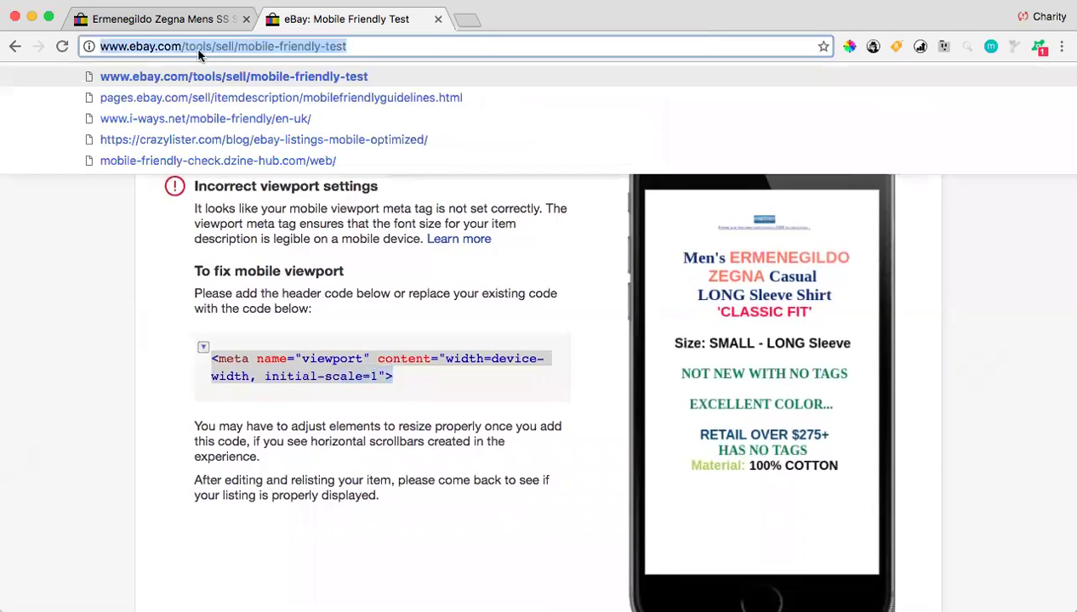
pyautogui.press('super+v')
pyautogui.click(69, 290)
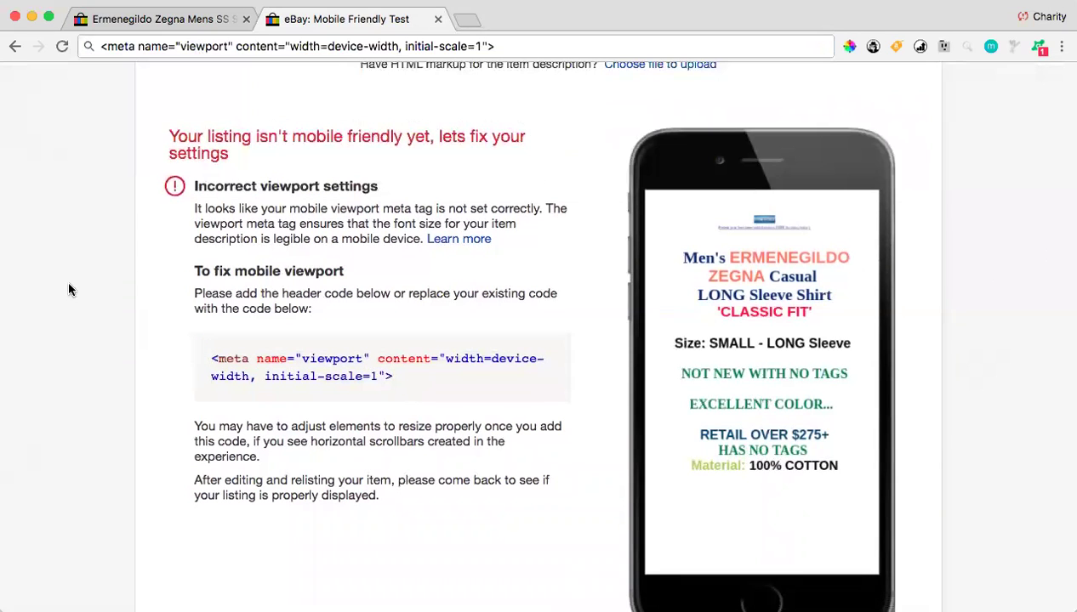
pyautogui.click(219, 45)
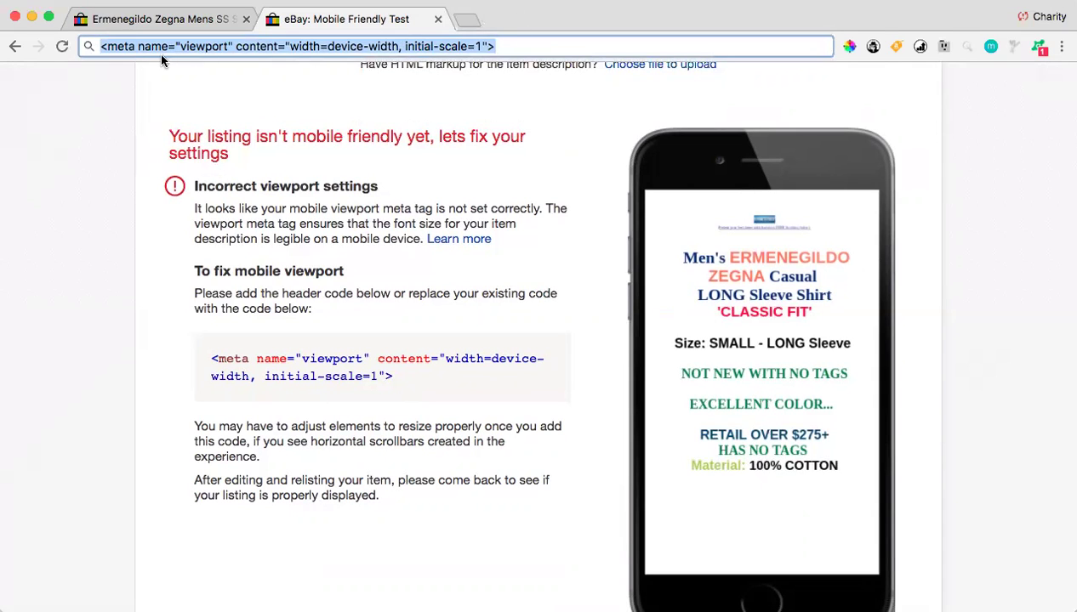
# Return to the Zegna polo shirt listing tab
pyautogui.click(108, 20)
pyautogui.scroll(15, 248, 259)
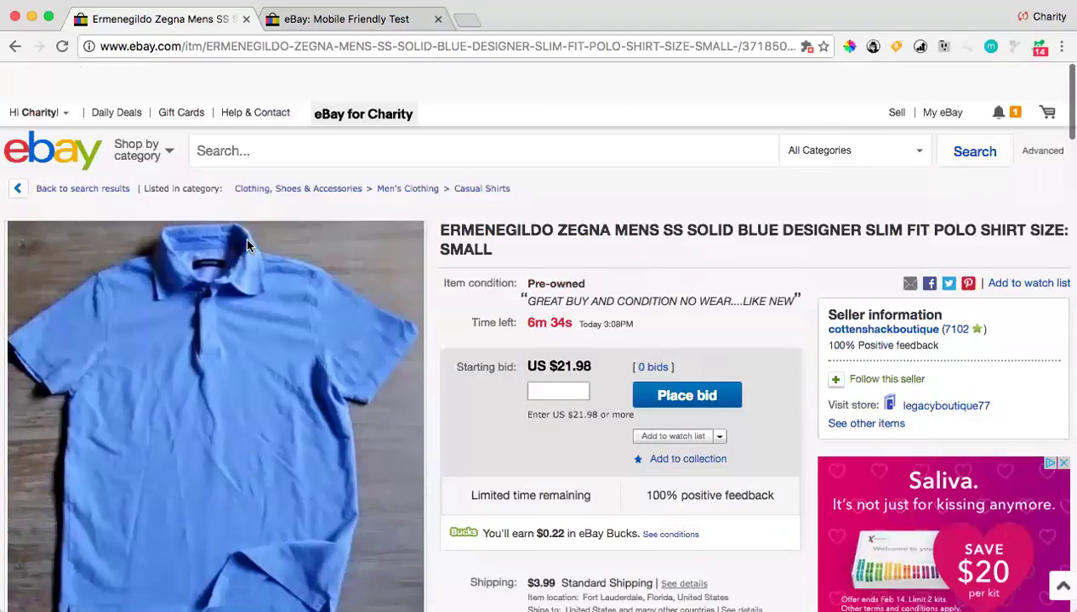
pyautogui.scroll(-1, 246, 246)
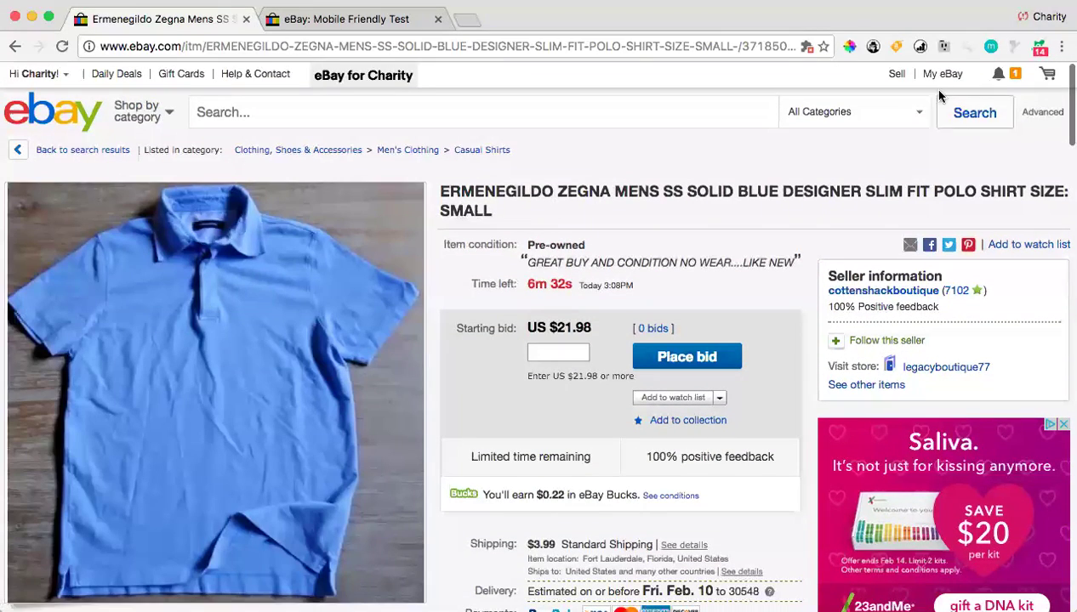
# Create a listing titled 'Ann Taylor Black Sweater Dress Size Large' under Women's Clothing > Dresses
pyautogui.click(935, 75)
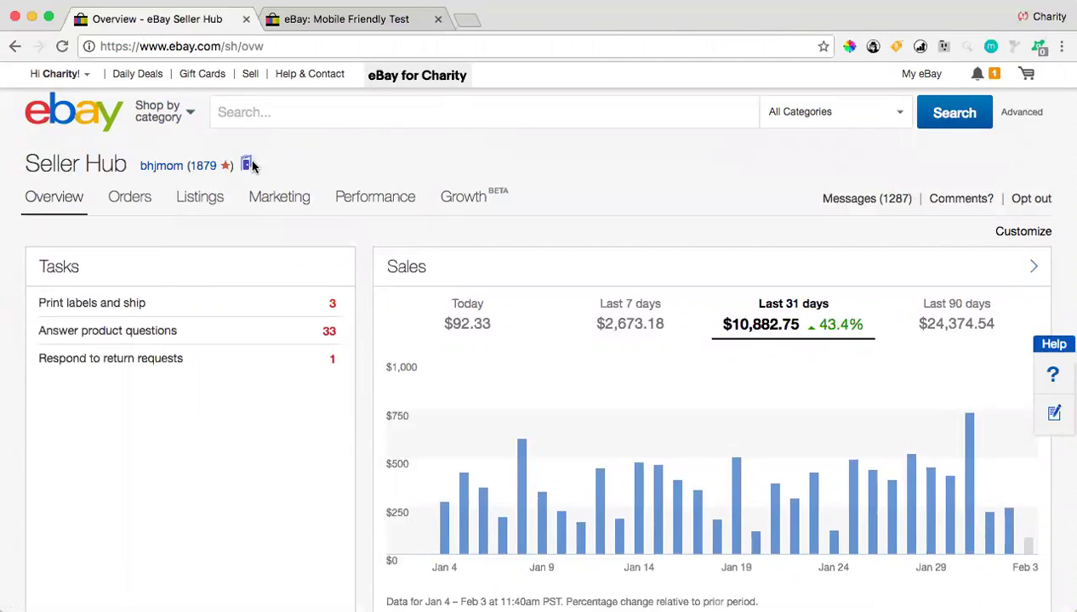
pyautogui.moveTo(200, 202)
pyautogui.click(193, 244)
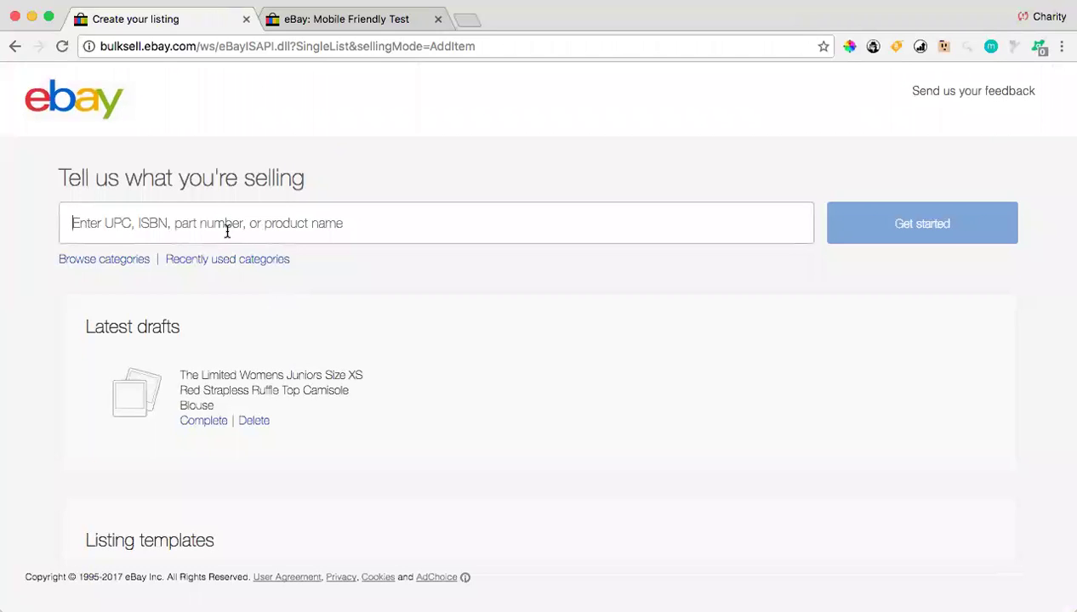
pyautogui.write('Ann Tayl')
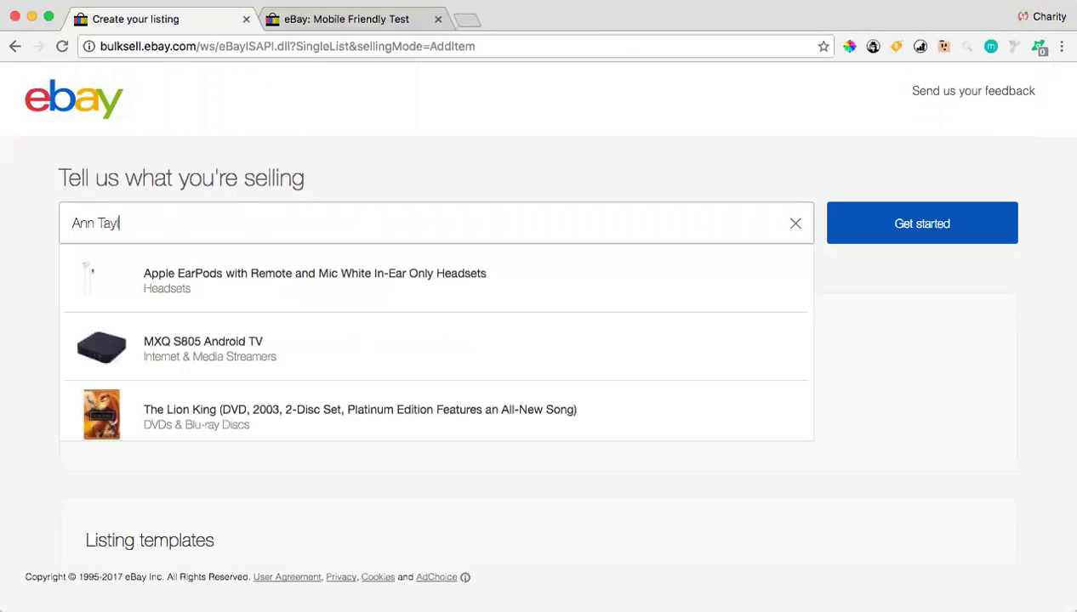
pyautogui.write('or Black Swea')
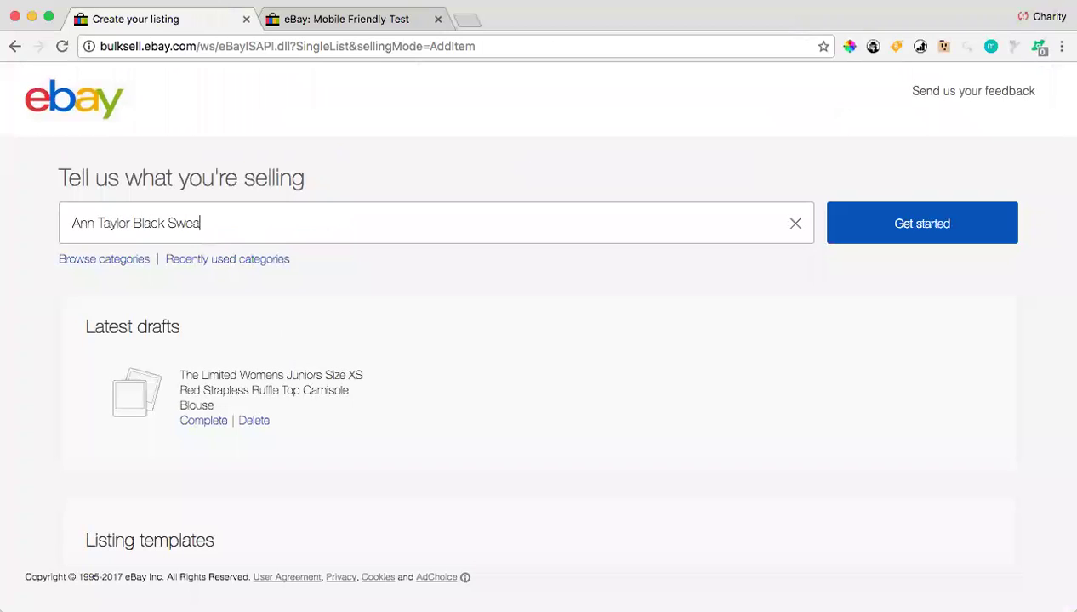
pyautogui.write('ter Dress Size Large')
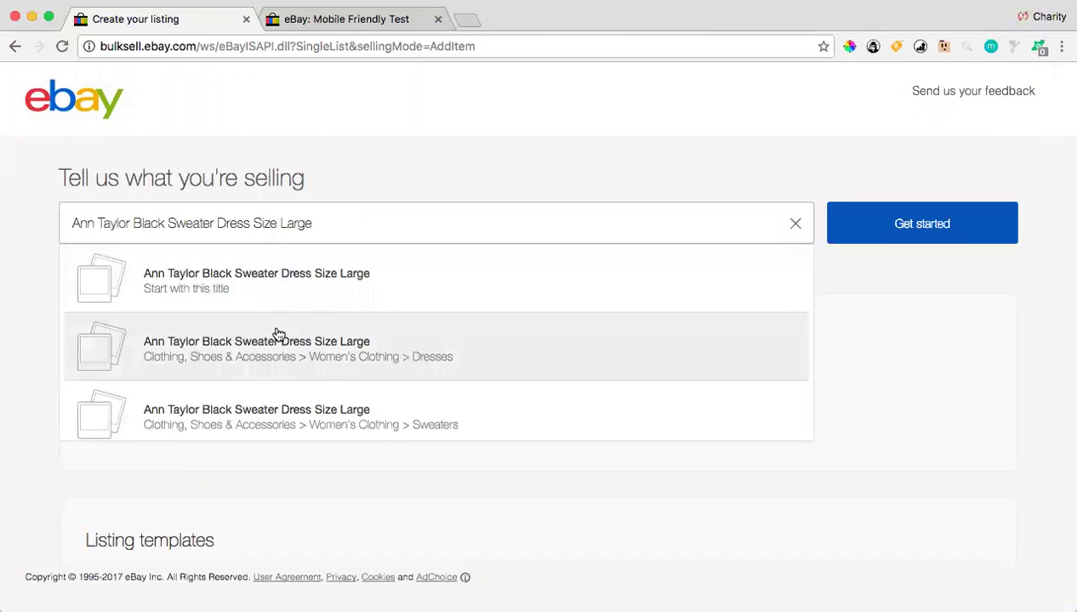
pyautogui.click(286, 351)
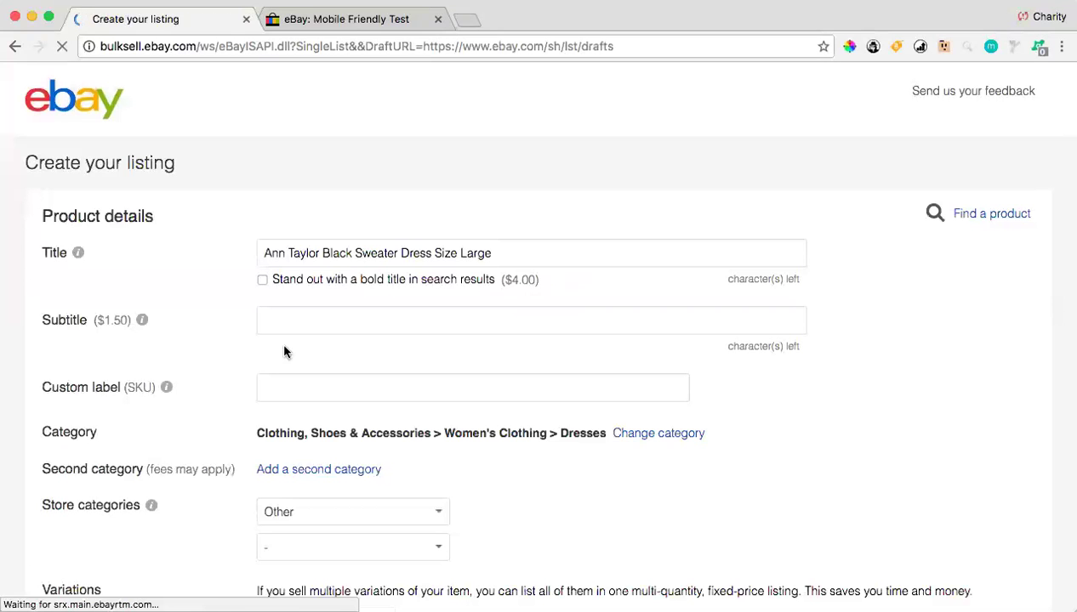
# Type 'This is a beautiful dress in a size large. Perfect condition!' into the Standard description editor
pyautogui.scroll(-3, 286, 351)
pyautogui.scroll(-12, 284, 351)
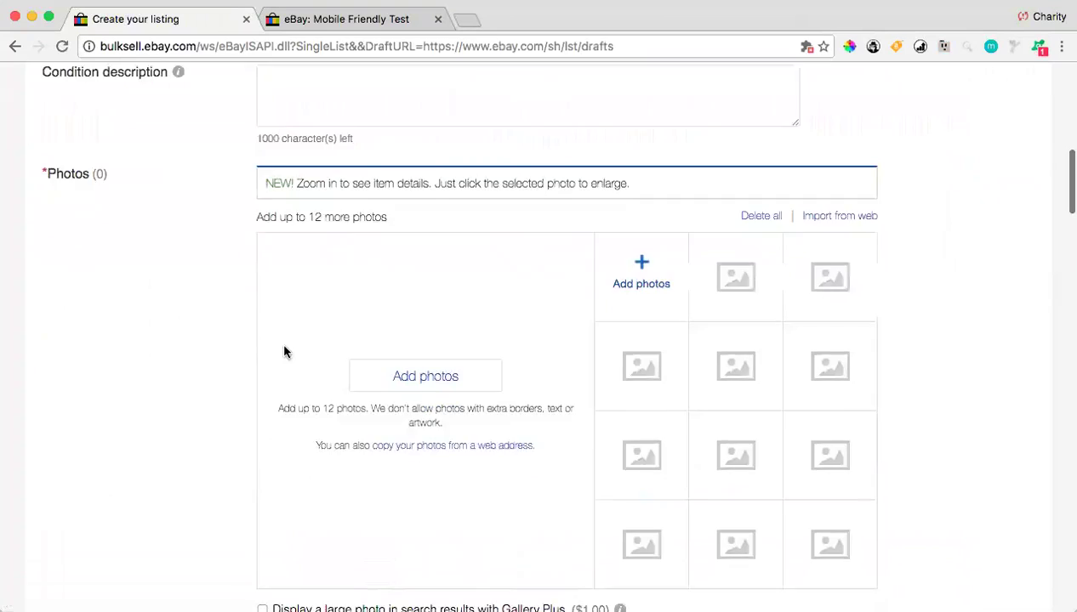
pyautogui.scroll(9, 284, 350)
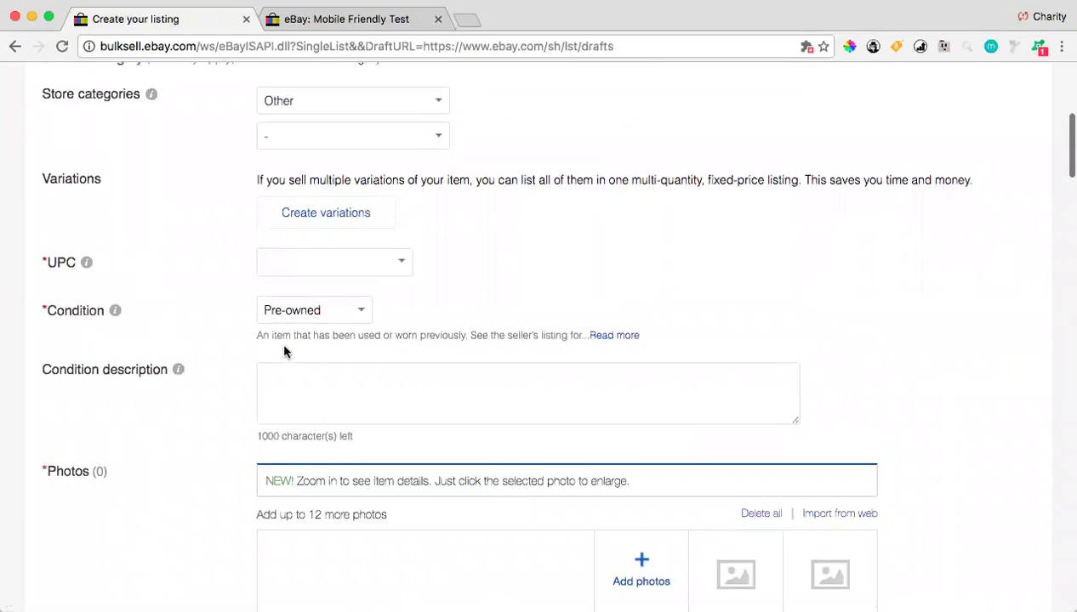
pyautogui.scroll(-13, 284, 350)
pyautogui.scroll(-1, 284, 351)
pyautogui.click(317, 255)
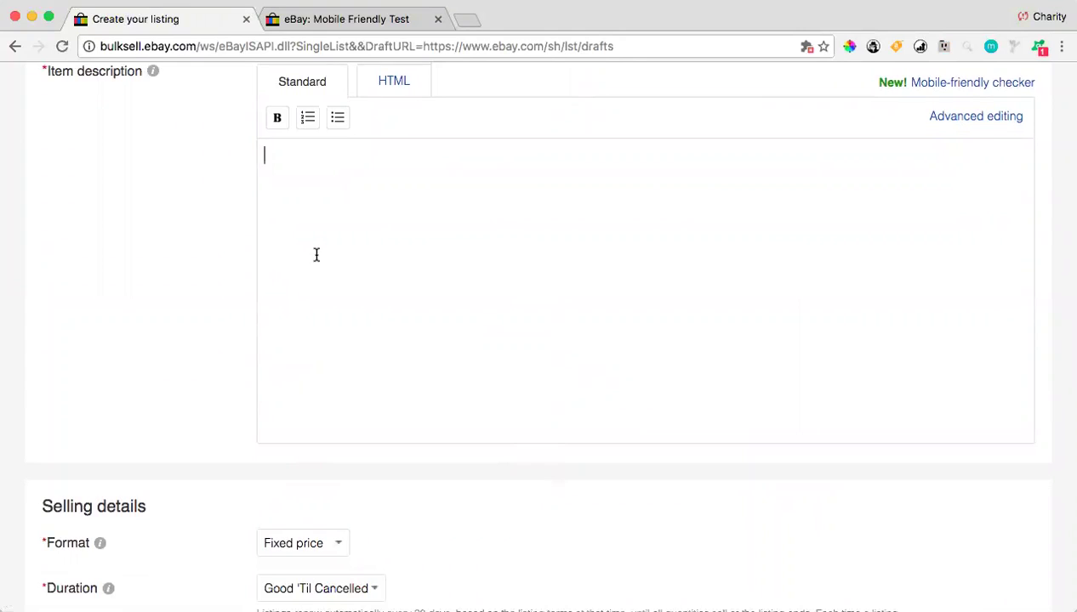
pyautogui.write('This is a beautiful')
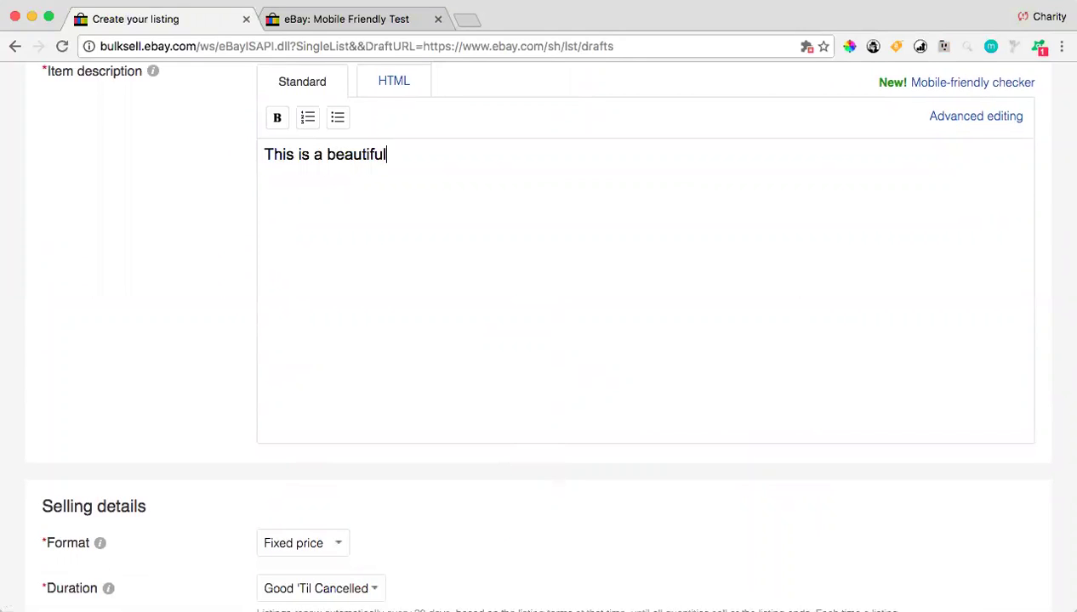
pyautogui.write(' dress in a s')
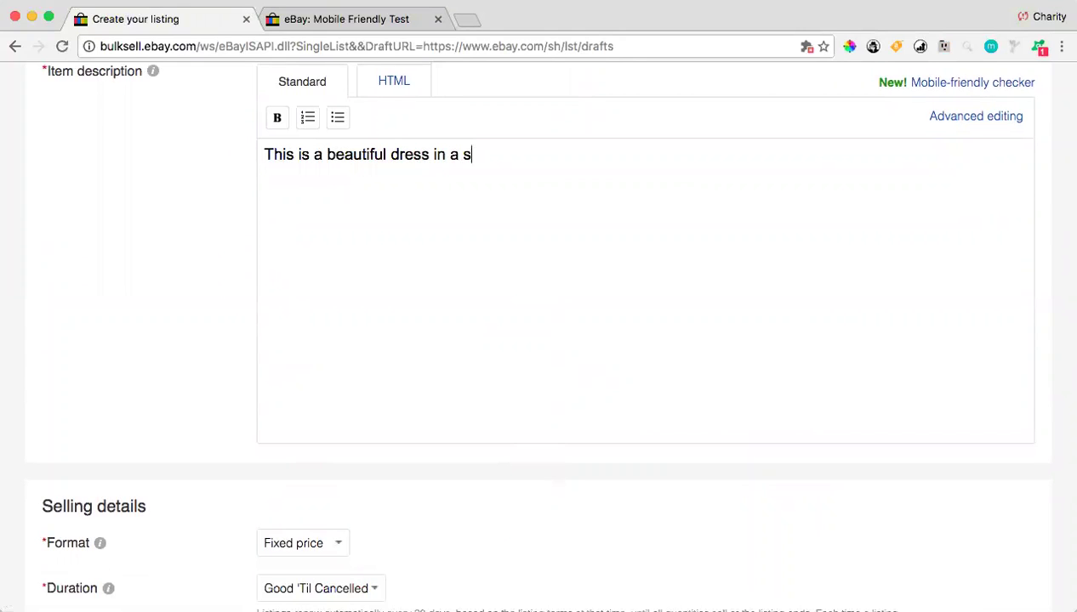
pyautogui.write('ize large. Perfect condition!')
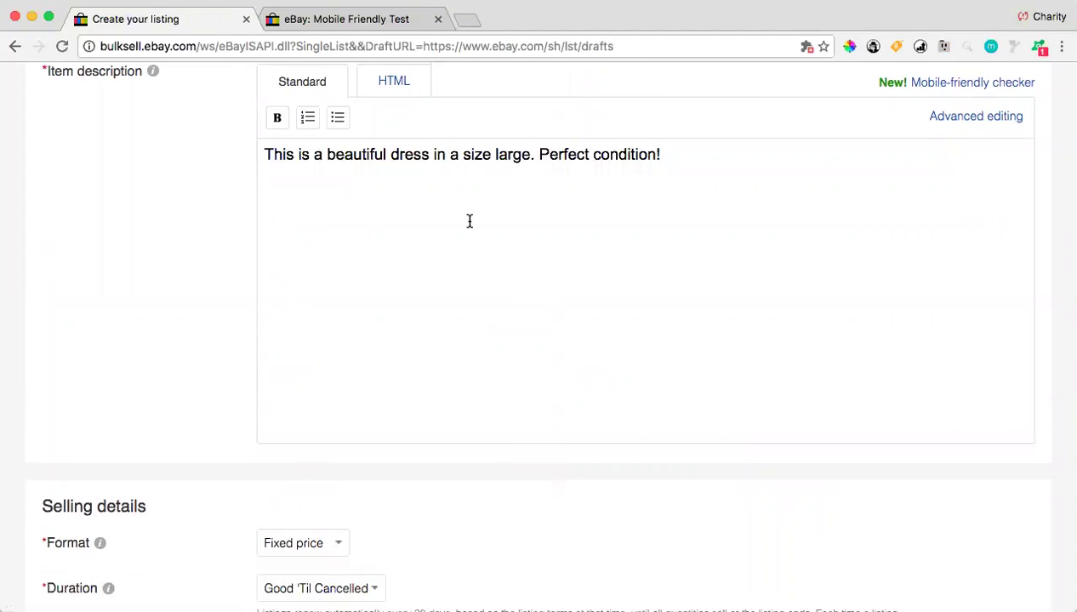
pyautogui.scroll(1, 466, 223)
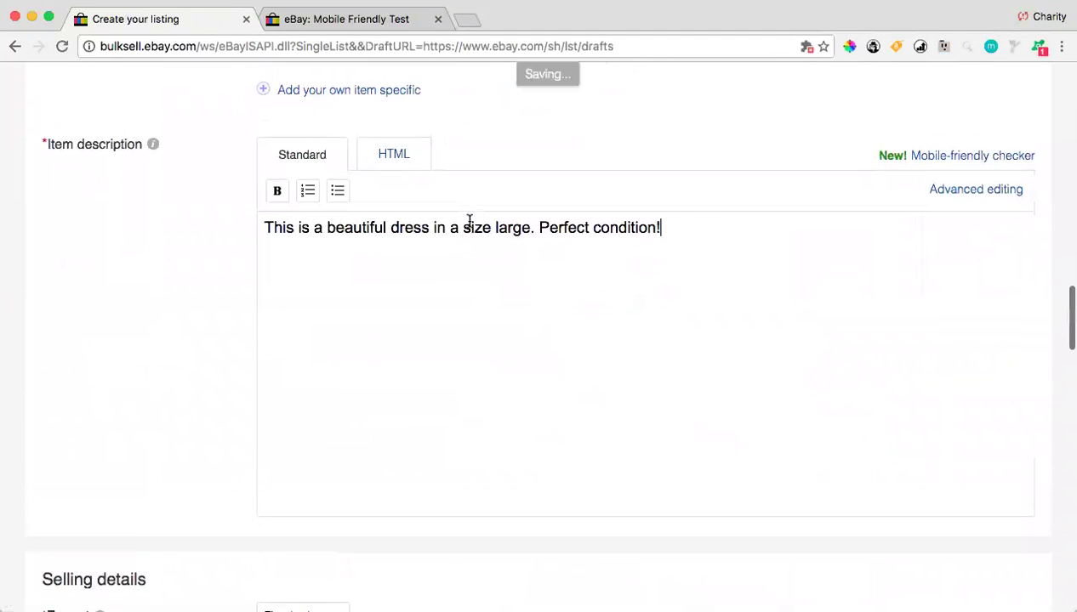
# Run the Mobile-friendly checker, use Fix it for me to add the viewport tag, and close the preview
pyautogui.click(933, 168)
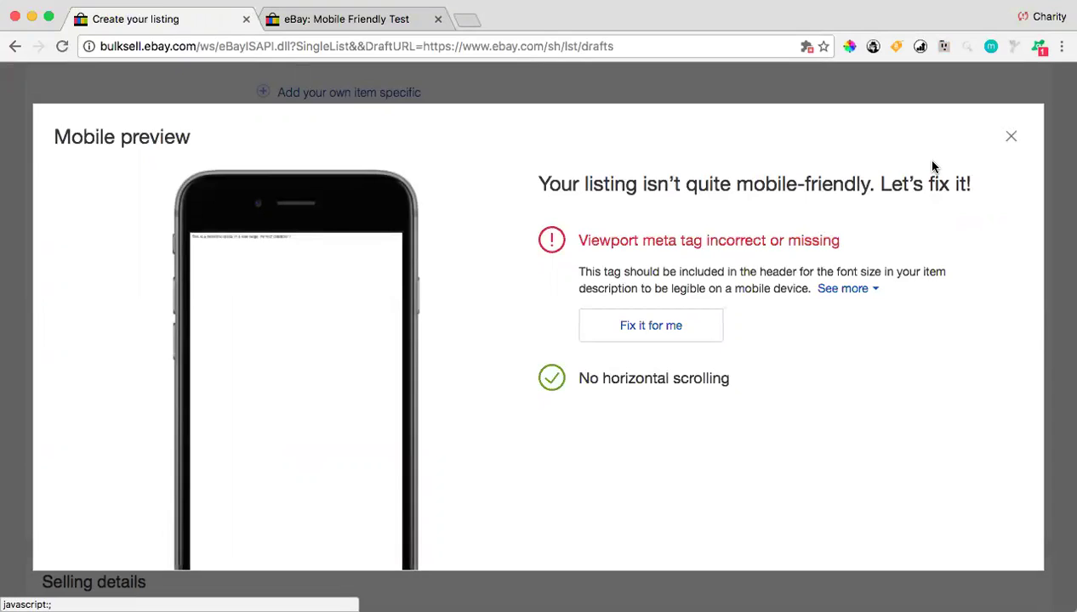
pyautogui.click(660, 327)
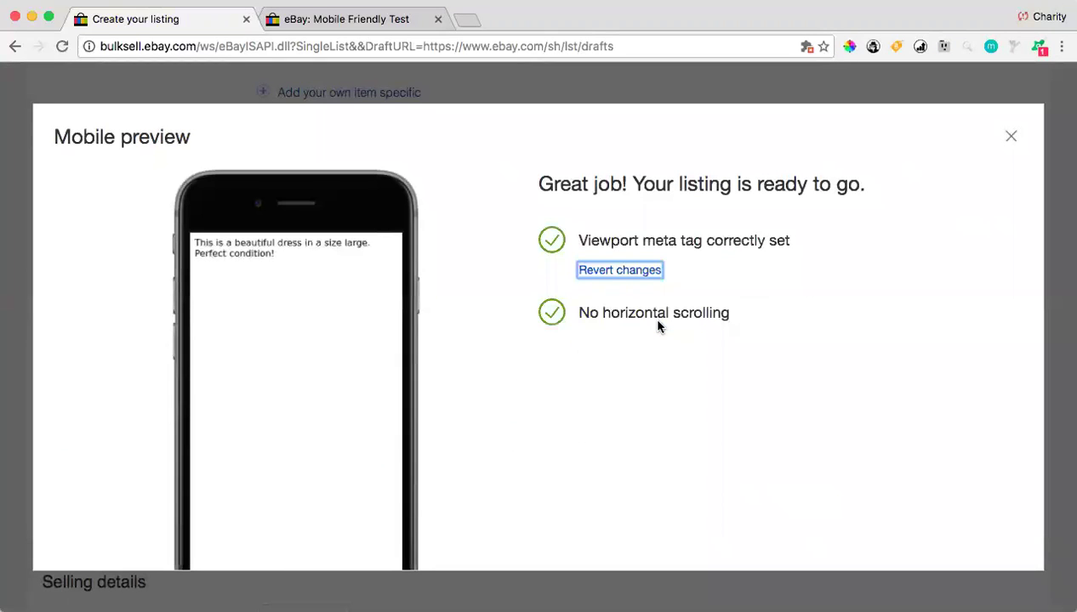
pyautogui.click(1010, 138)
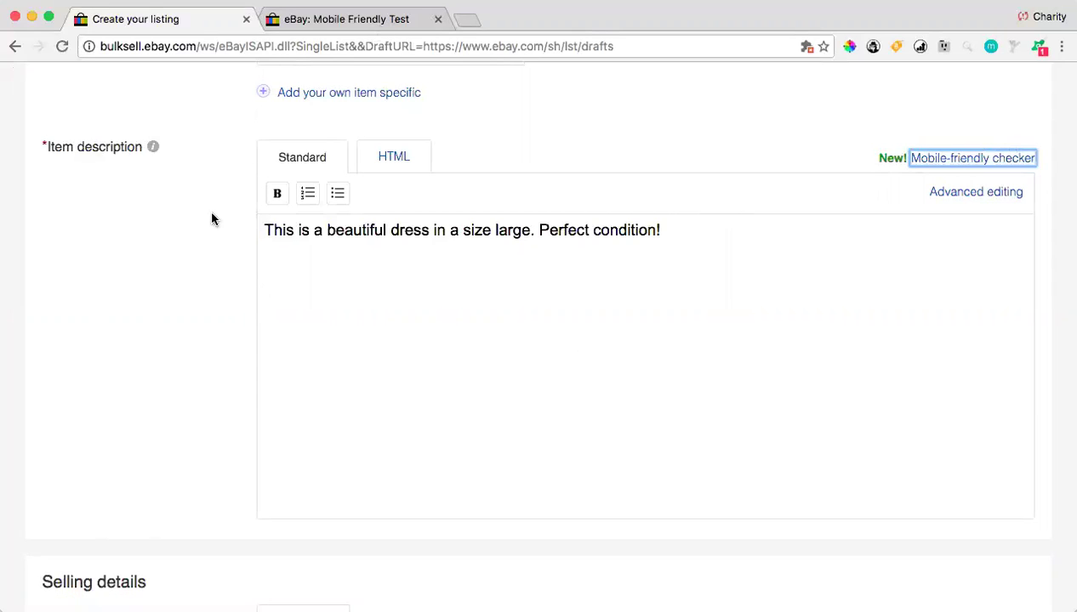
# Paste the viewport meta tag after 'Perfect condition!' in the description's HTML view
pyautogui.click(295, 29)
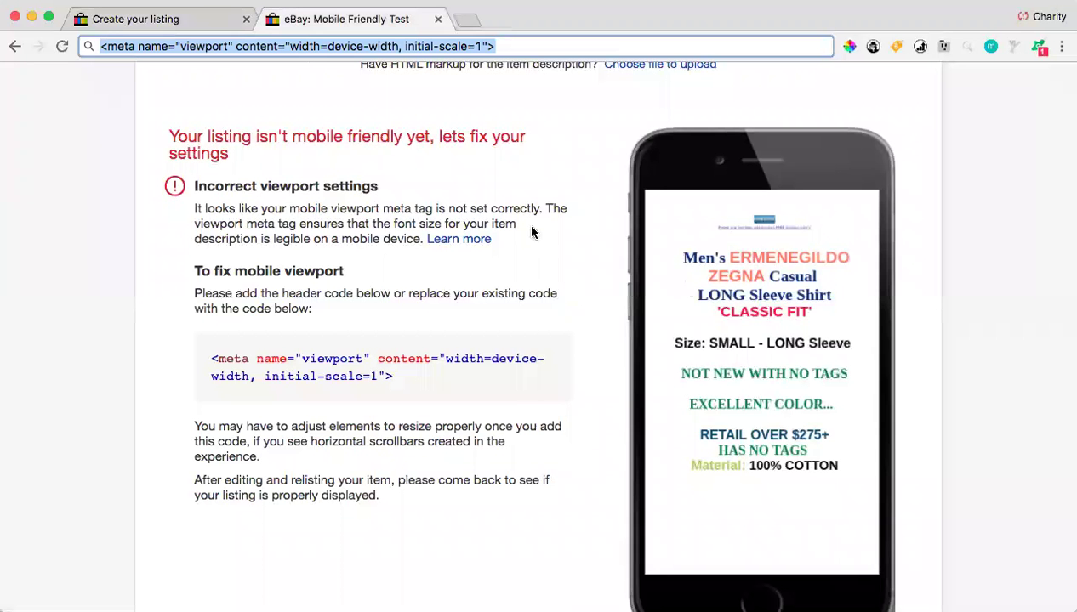
pyautogui.click(149, 25)
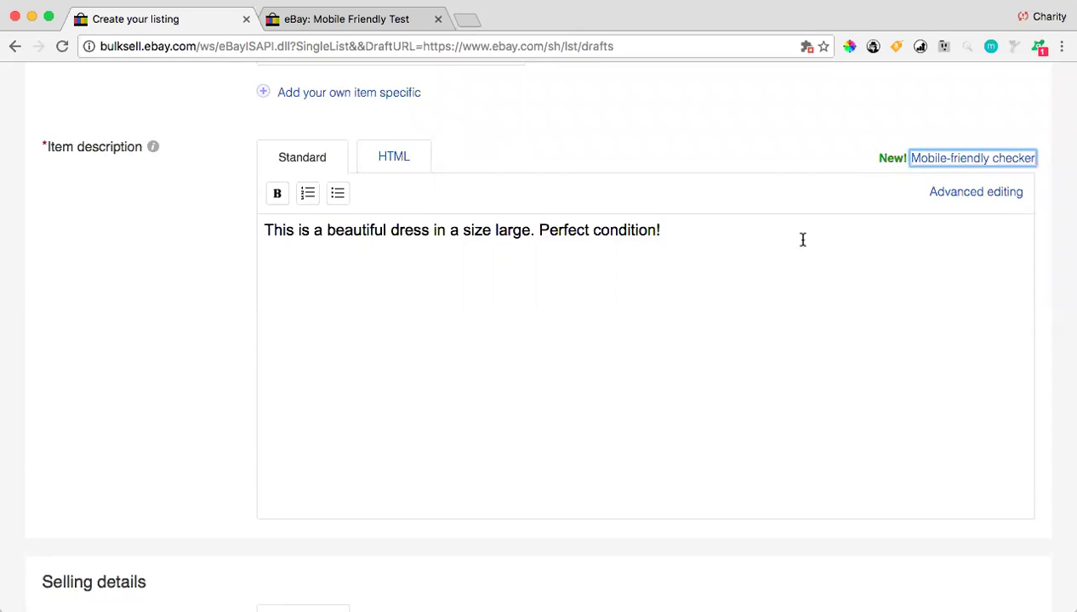
pyautogui.click(398, 158)
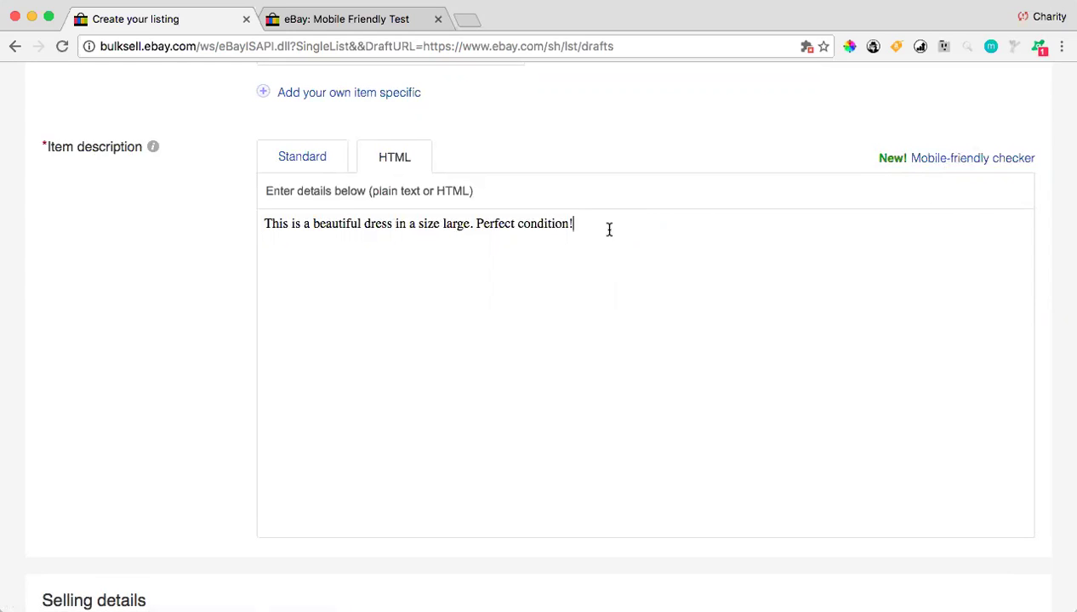
pyautogui.write('<meta name="viewport" content="width=device-width, initial-scale=1">')
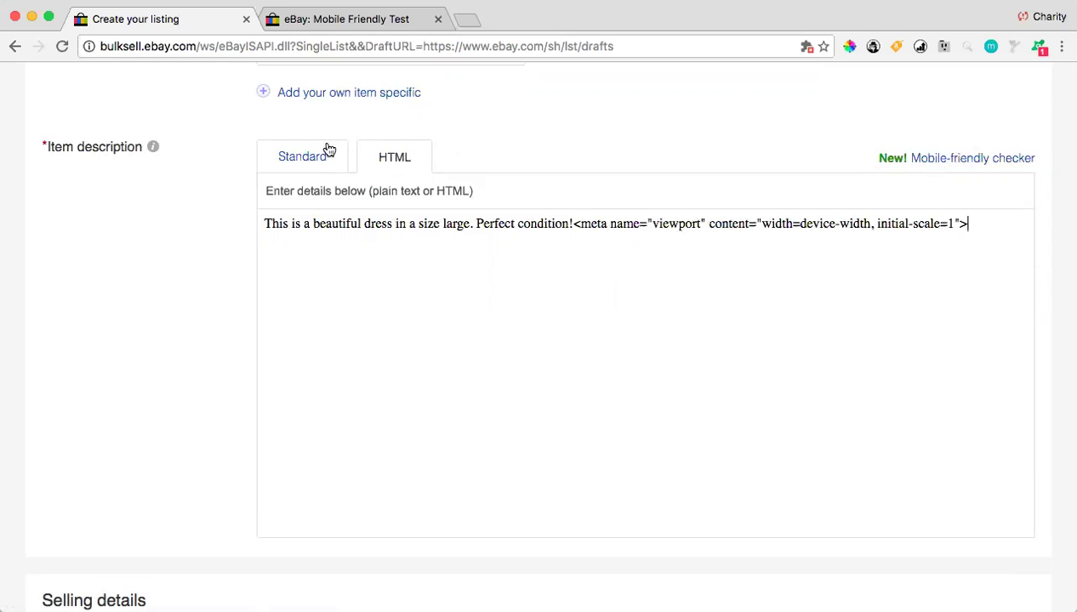
pyautogui.click(302, 162)
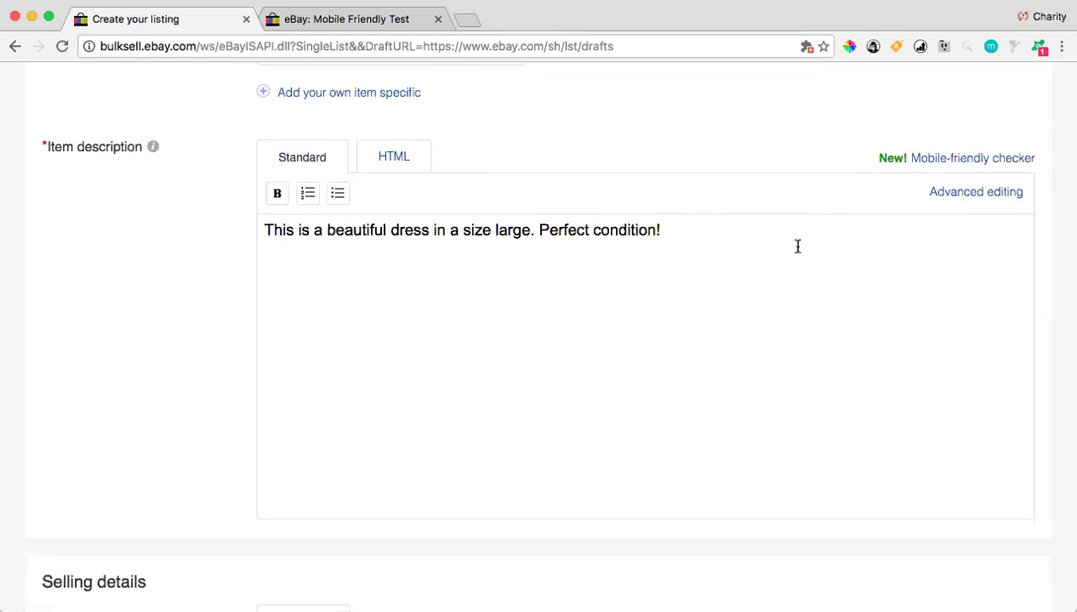
# Confirm the HTML contains the meta tag, return to Standard view, and go to eBay home
pyautogui.click(398, 161)
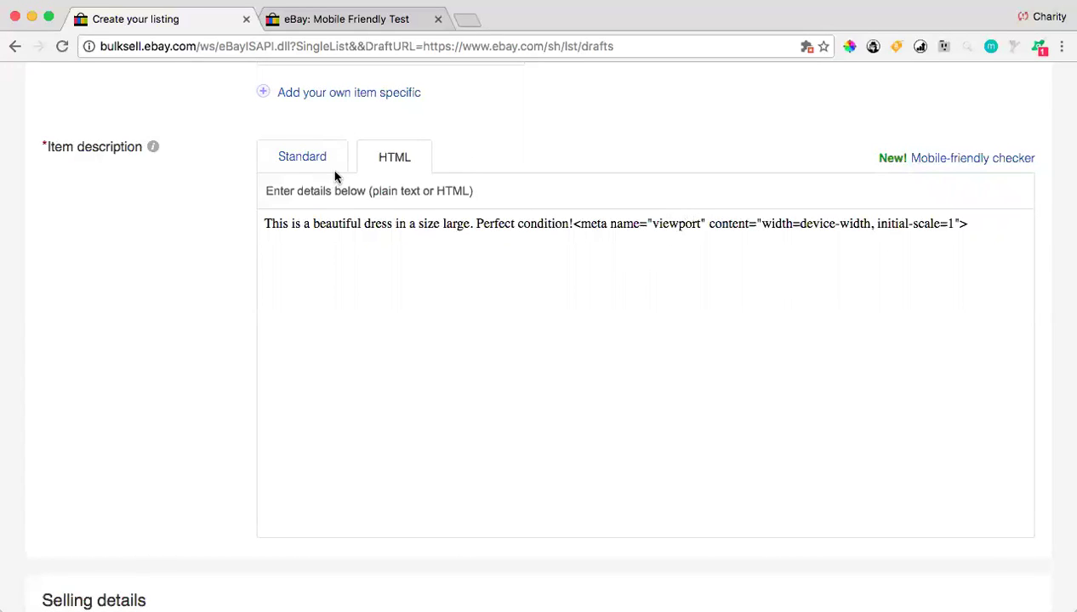
pyautogui.click(308, 166)
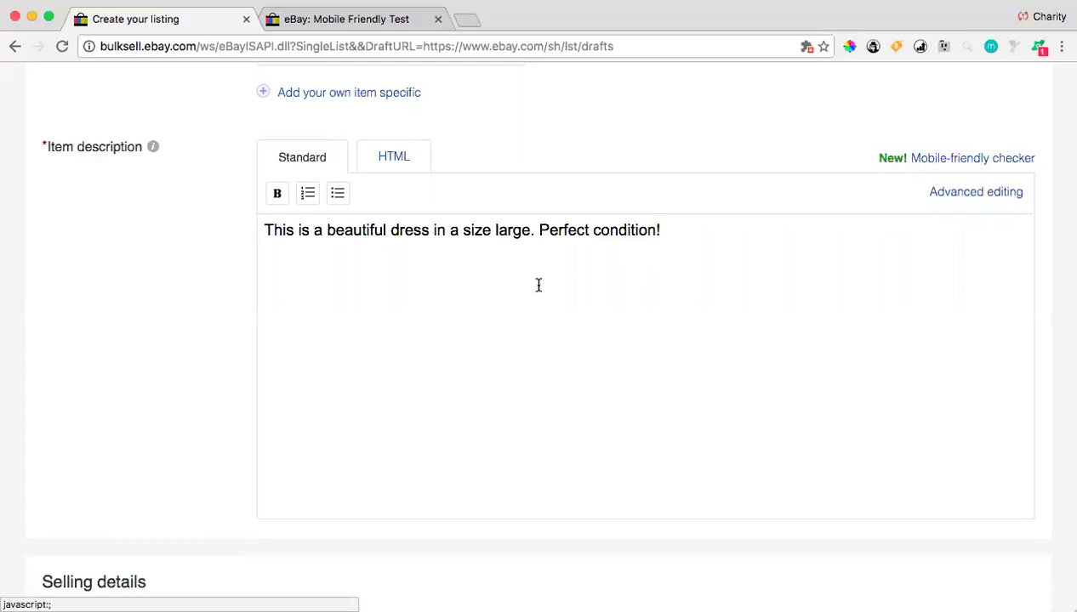
pyautogui.scroll(-15, 536, 286)
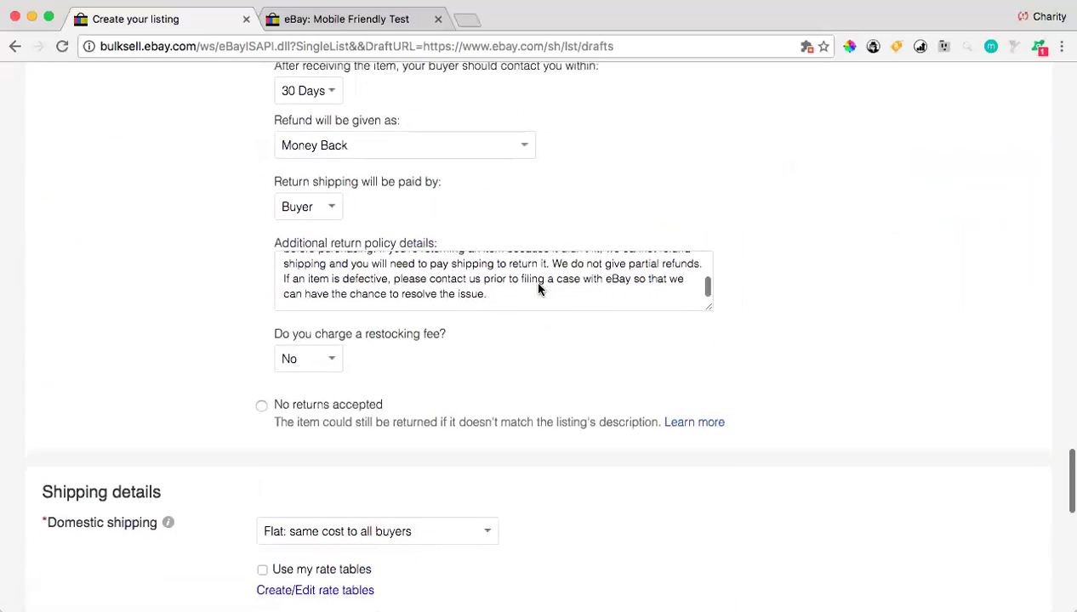
pyautogui.scroll(15, 539, 288)
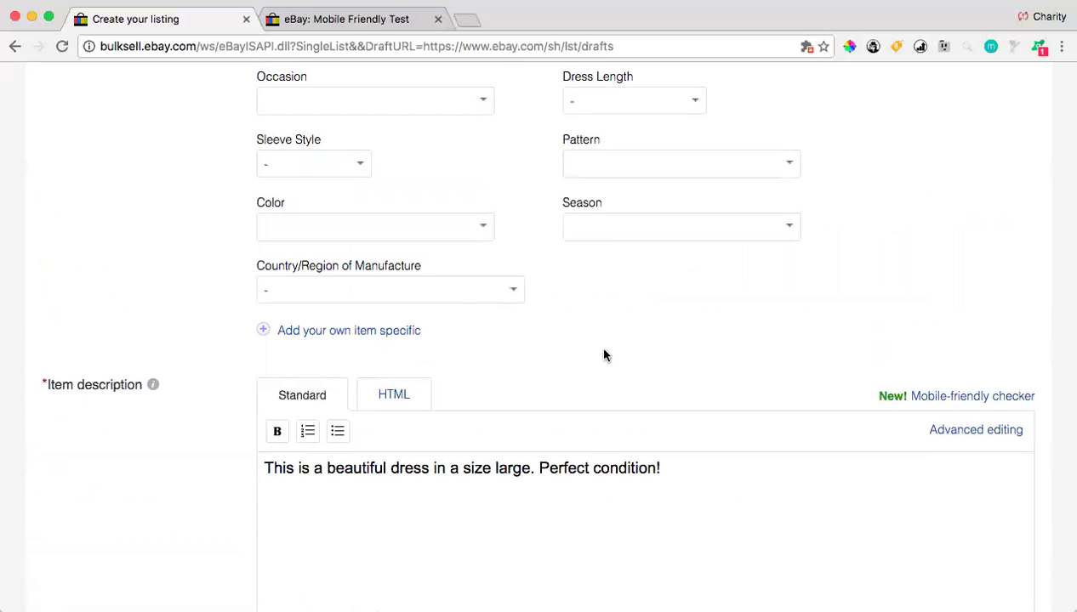
pyautogui.scroll(15, 142, 160)
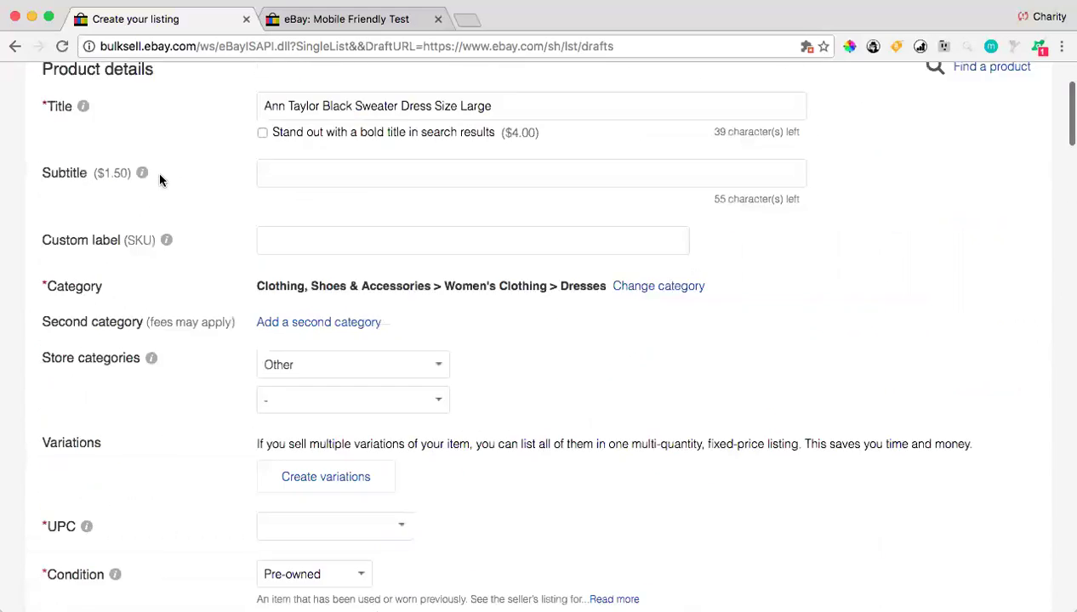
pyautogui.click(73, 111)
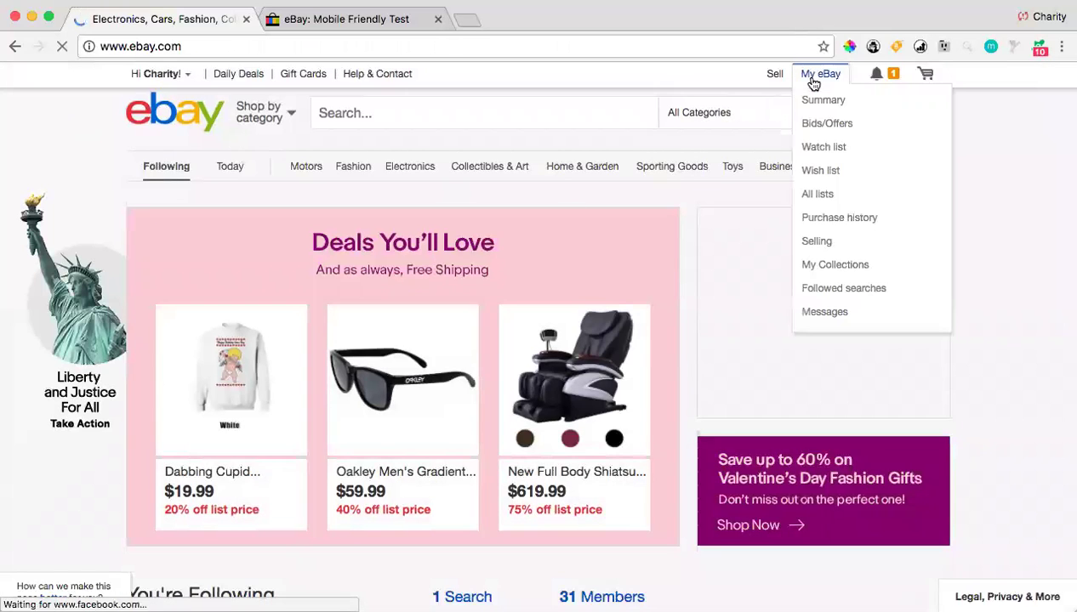
# Open the Donna Morgan halter chiffon gown listing from Seller Hub's active listings
pyautogui.click(813, 78)
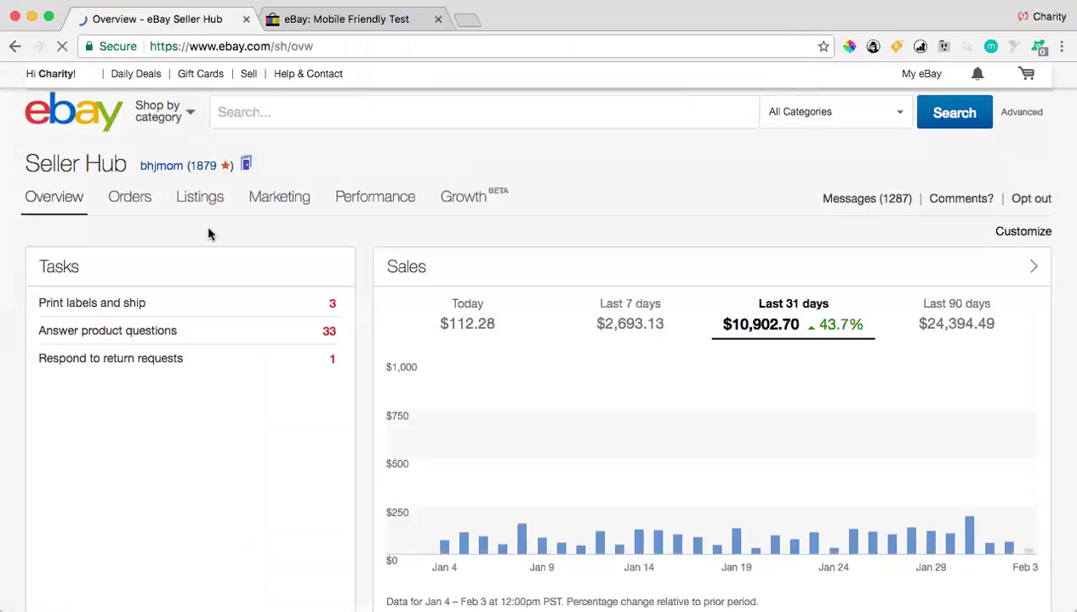
pyautogui.moveTo(195, 204)
pyautogui.click(192, 289)
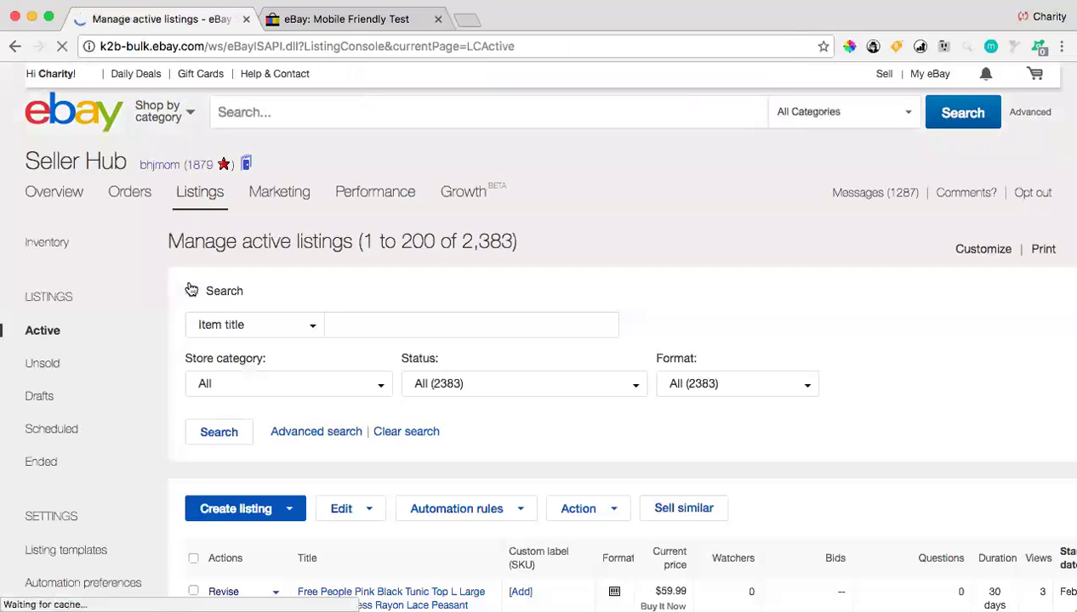
pyautogui.scroll(-10, 509, 380)
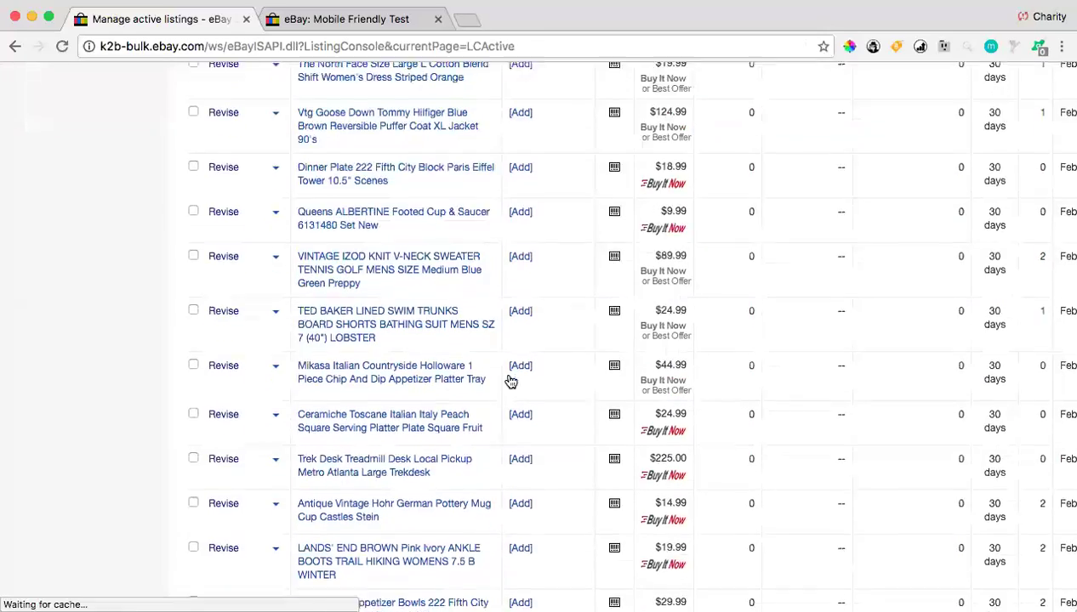
pyautogui.scroll(4, 508, 380)
pyautogui.hscroll(-3, 508, 380)
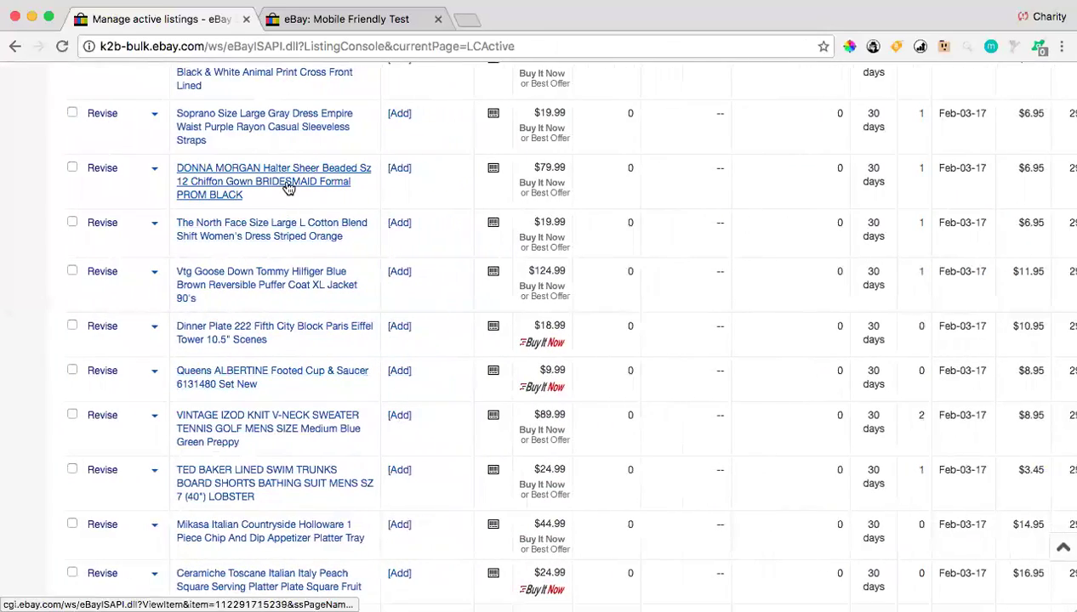
pyautogui.click(289, 188)
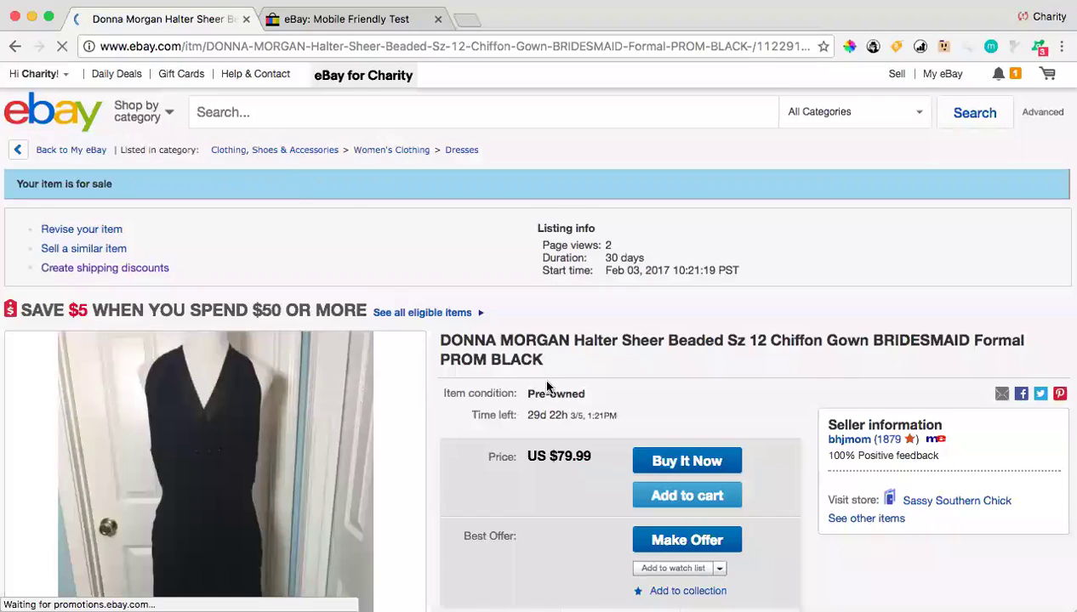
pyautogui.scroll(-10, 547, 384)
pyautogui.scroll(-5, 547, 383)
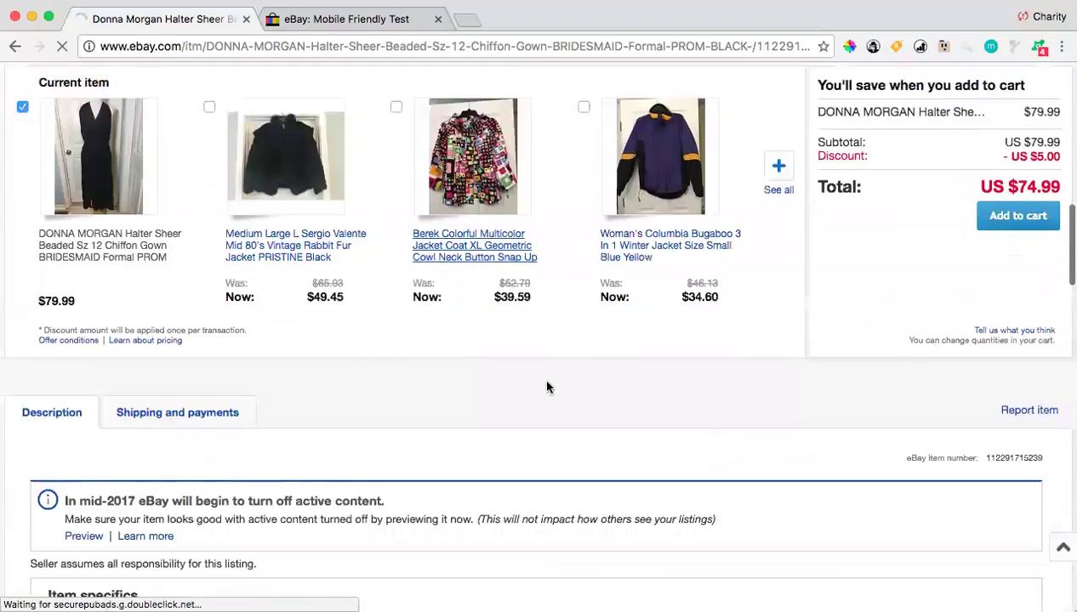
pyautogui.scroll(-5, 547, 387)
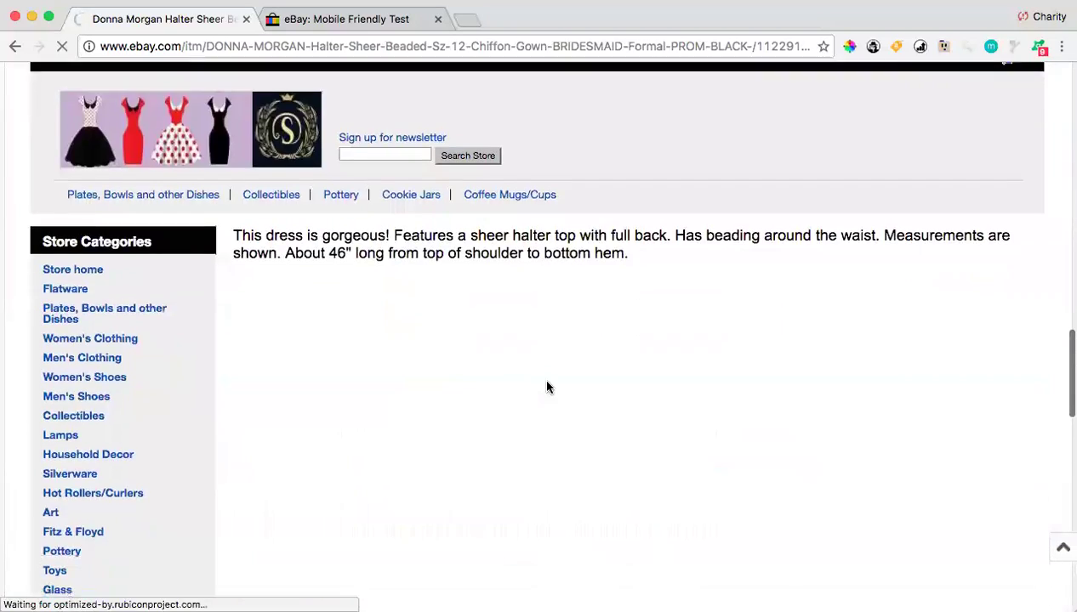
pyautogui.scroll(4, 546, 387)
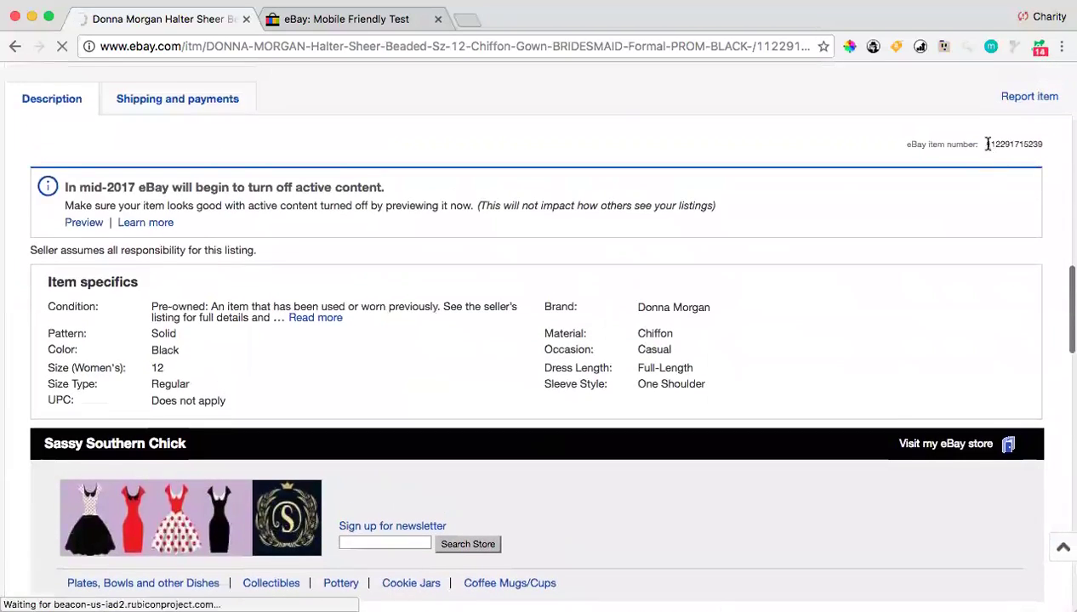
pyautogui.moveTo(982, 144); pyautogui.dragTo(1039, 143)
pyautogui.press('super+c')
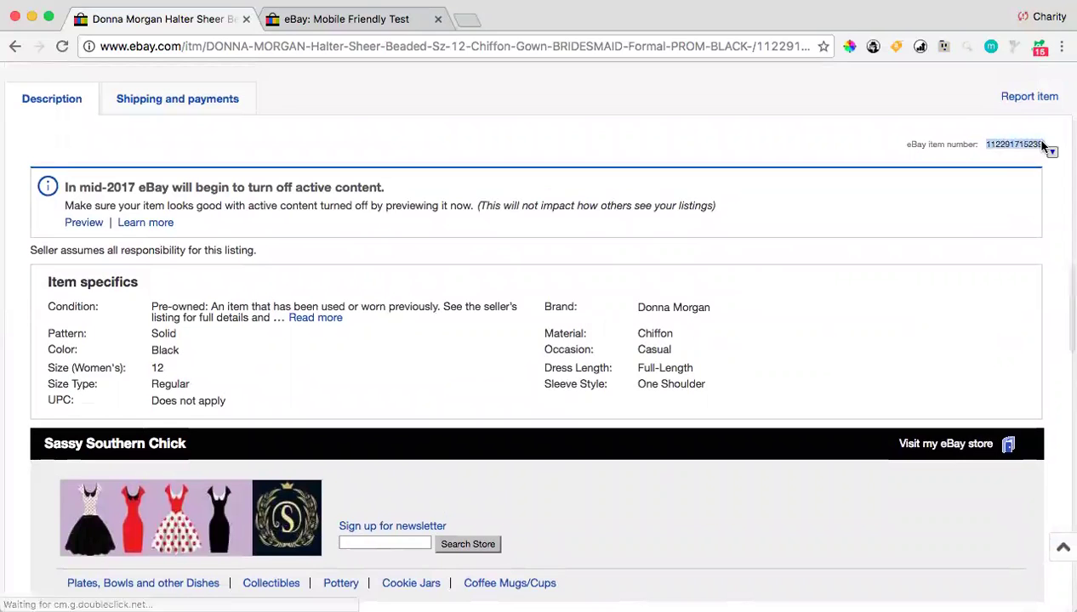
pyautogui.click(371, 24)
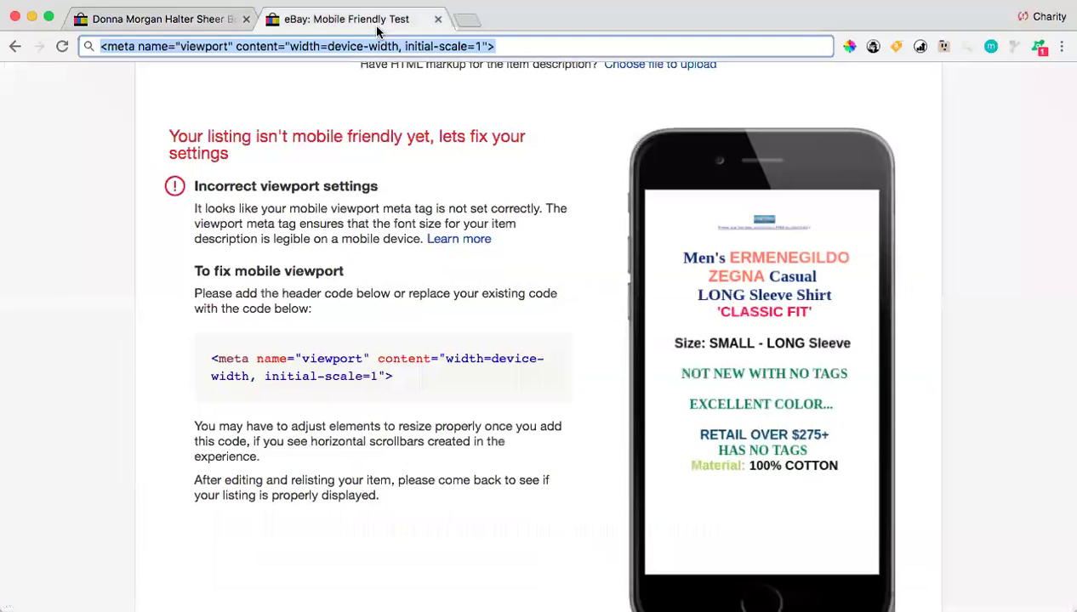
pyautogui.scroll(4, 344, 259)
pyautogui.doubleClick(447, 302)
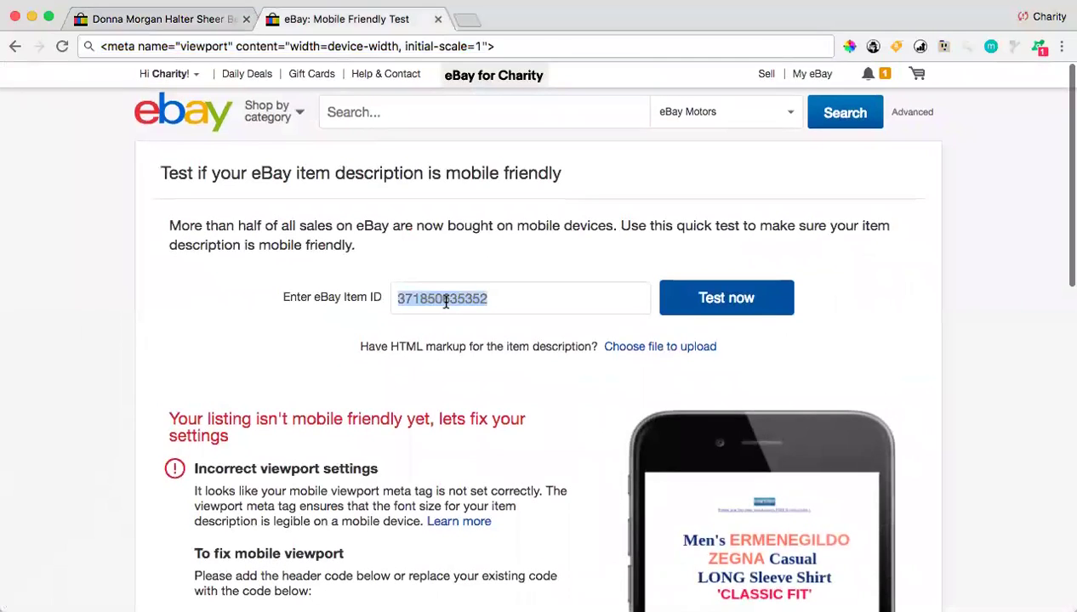
pyautogui.press('super+v')
pyautogui.click(745, 299)
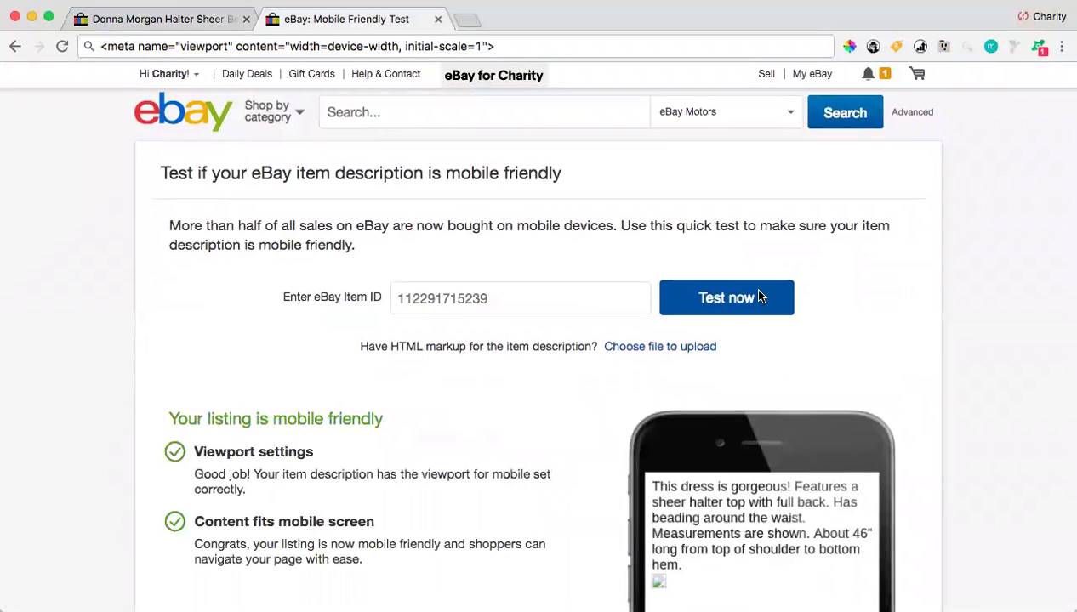
pyautogui.scroll(-3, 516, 492)
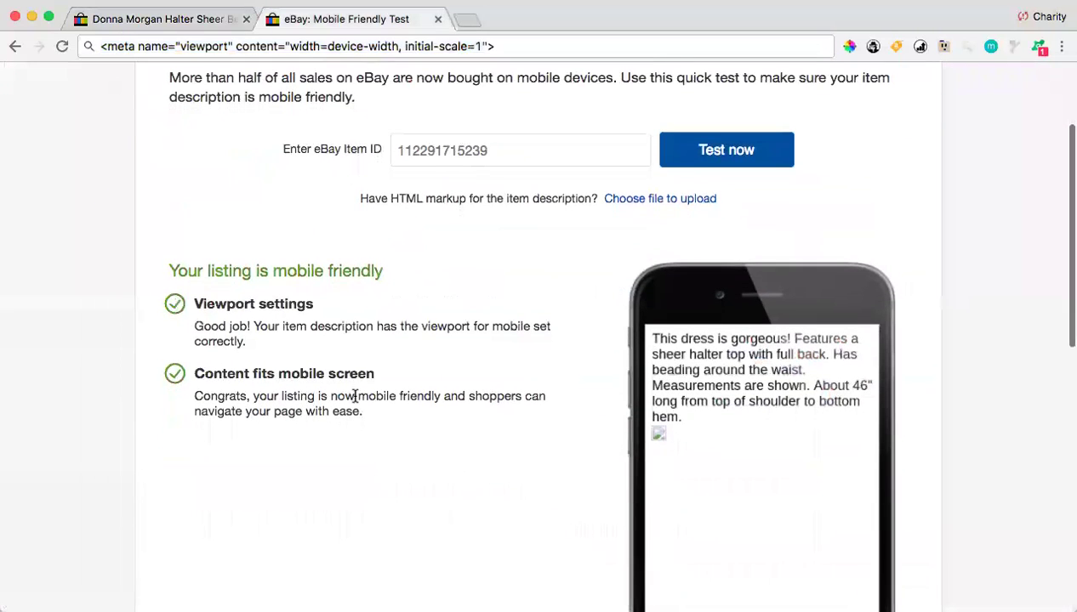
# Return to the gown listing tab and go to the Seller Hub overview
pyautogui.click(172, 18)
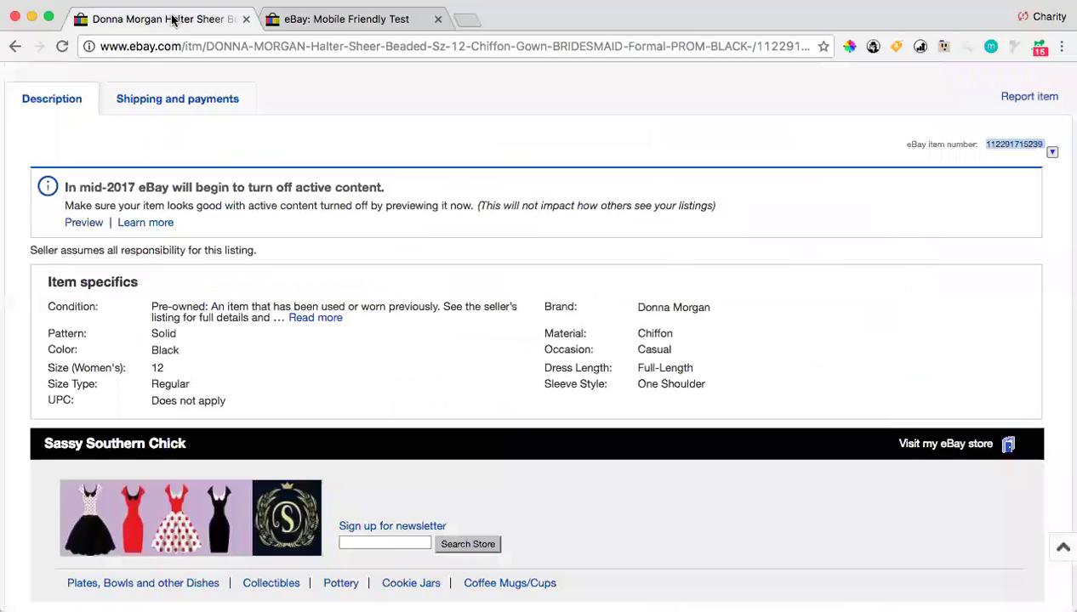
pyautogui.scroll(15, 348, 265)
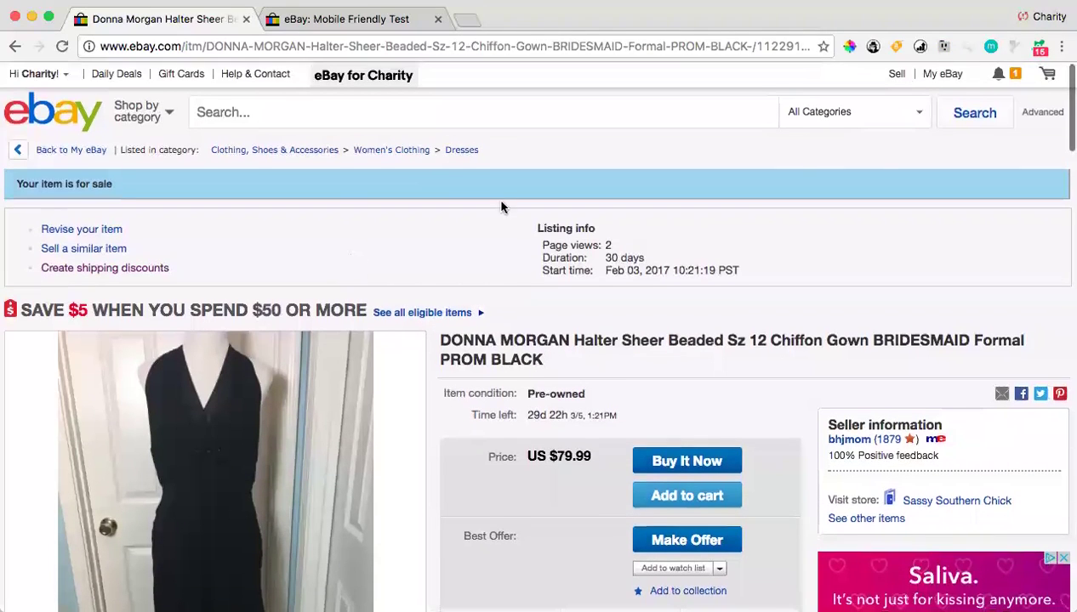
pyautogui.click(942, 77)
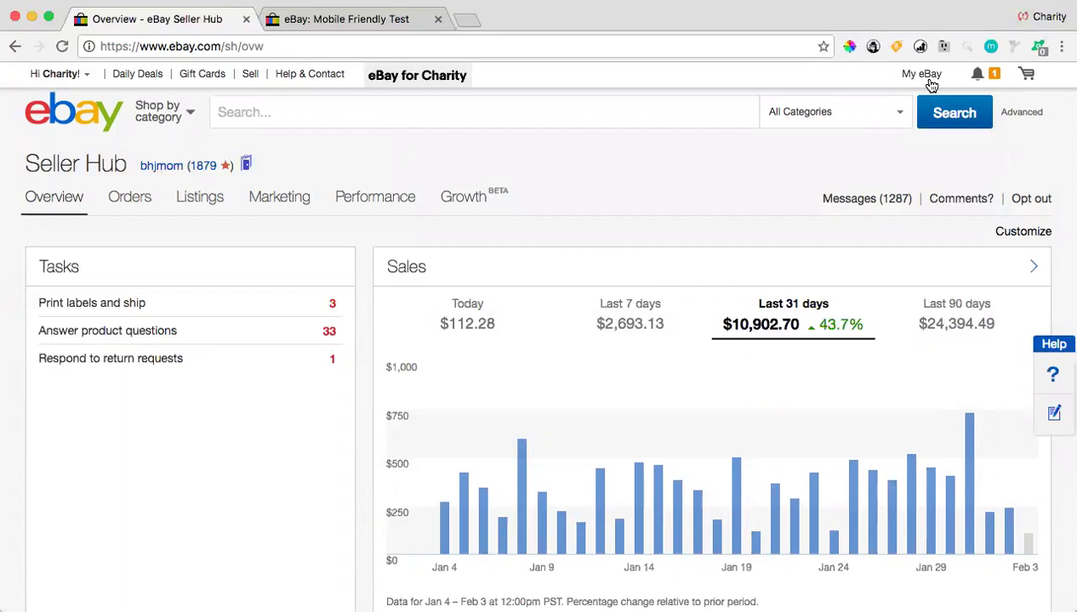
# Show all active listings and bulk edit the range 'Edit listings 1 - 500'
pyautogui.moveTo(199, 207)
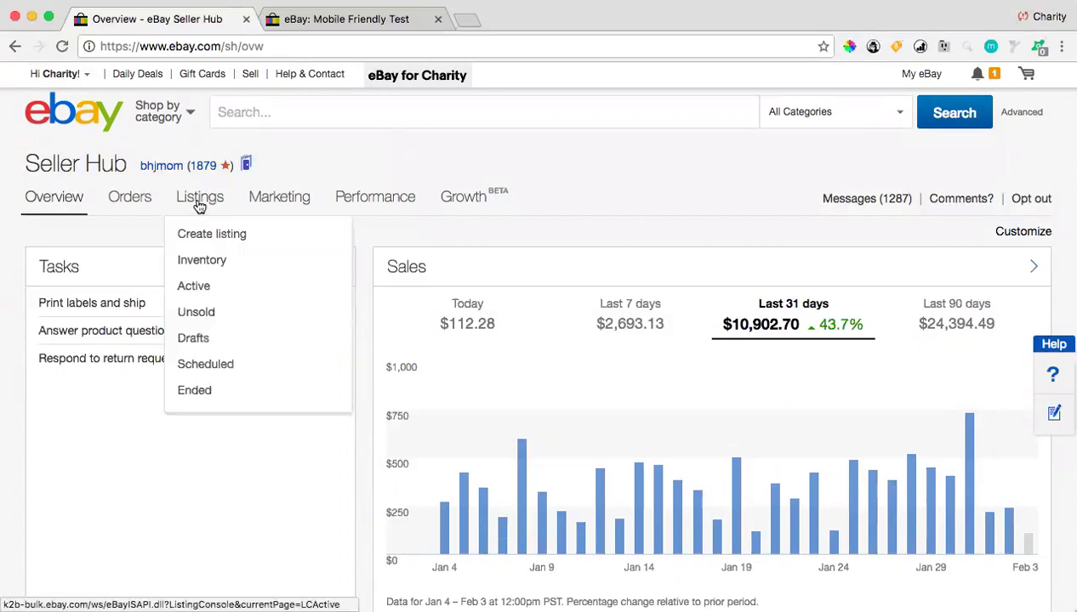
pyautogui.click(189, 288)
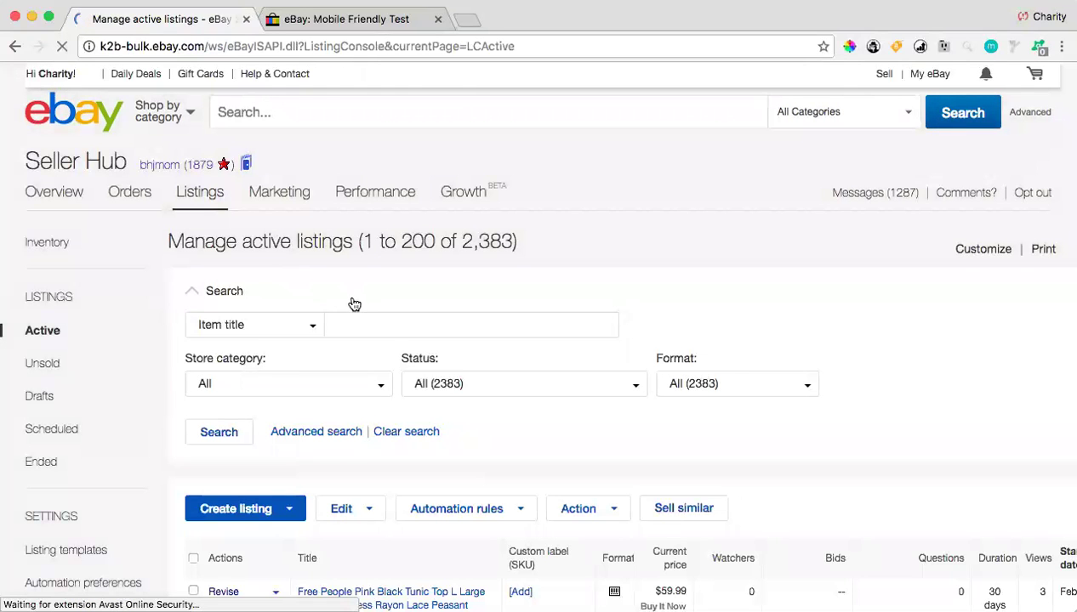
pyautogui.scroll(-5, 351, 303)
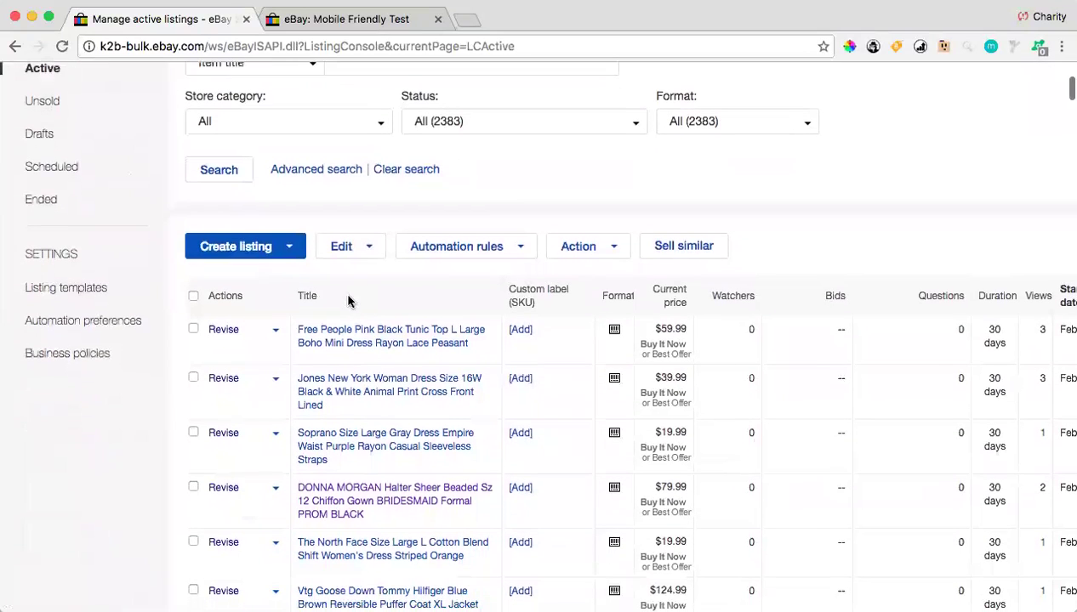
pyautogui.click(371, 249)
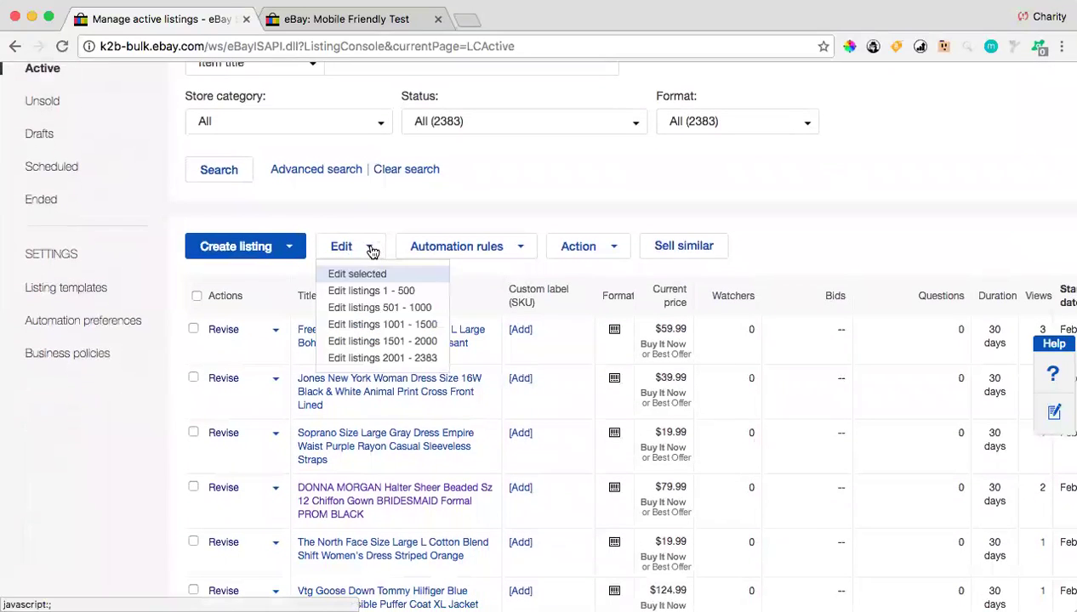
pyautogui.click(366, 292)
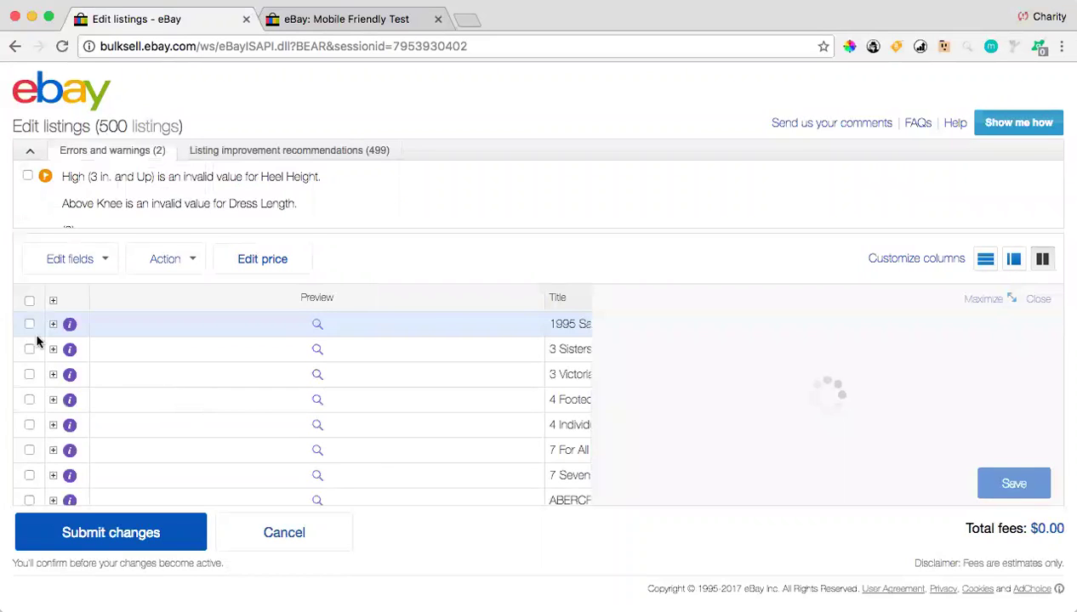
# Select all 500 listings and edit Item description in the HTML editor, set to 'add to item description'
pyautogui.click(29, 304)
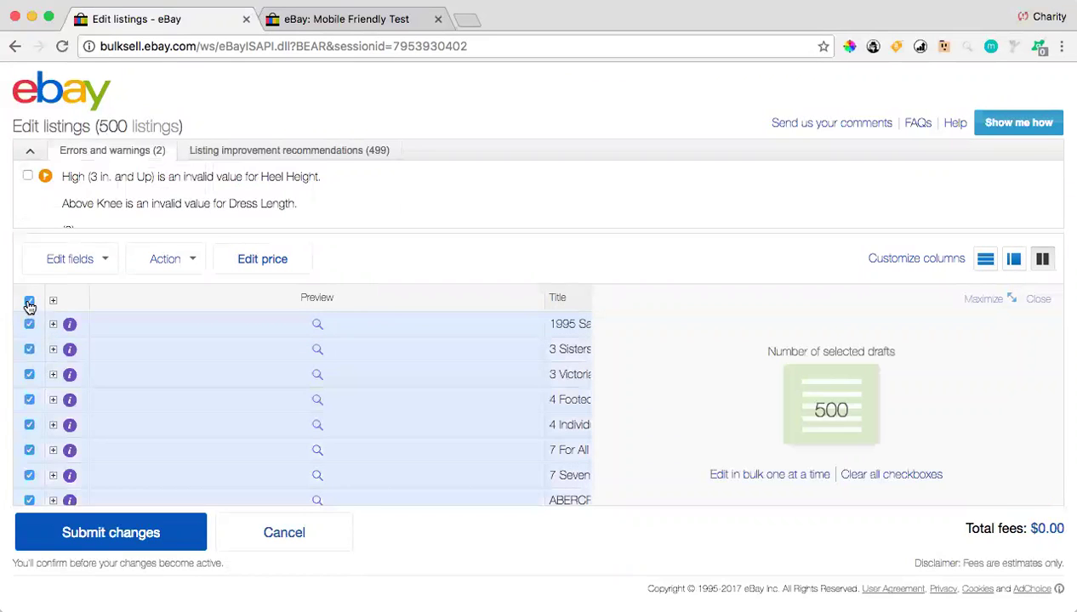
pyautogui.click(107, 262)
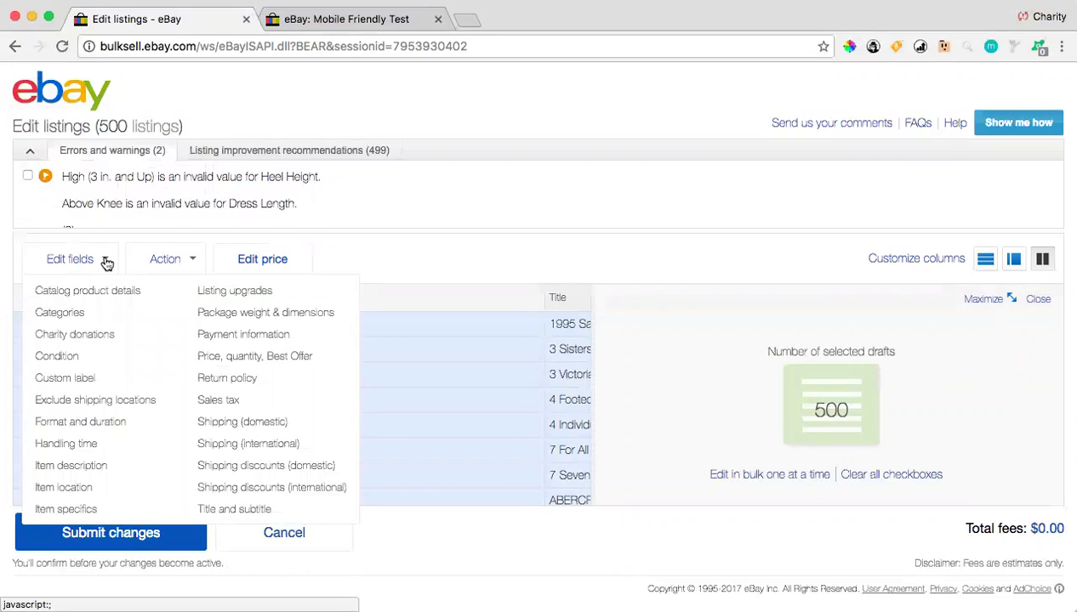
pyautogui.click(71, 466)
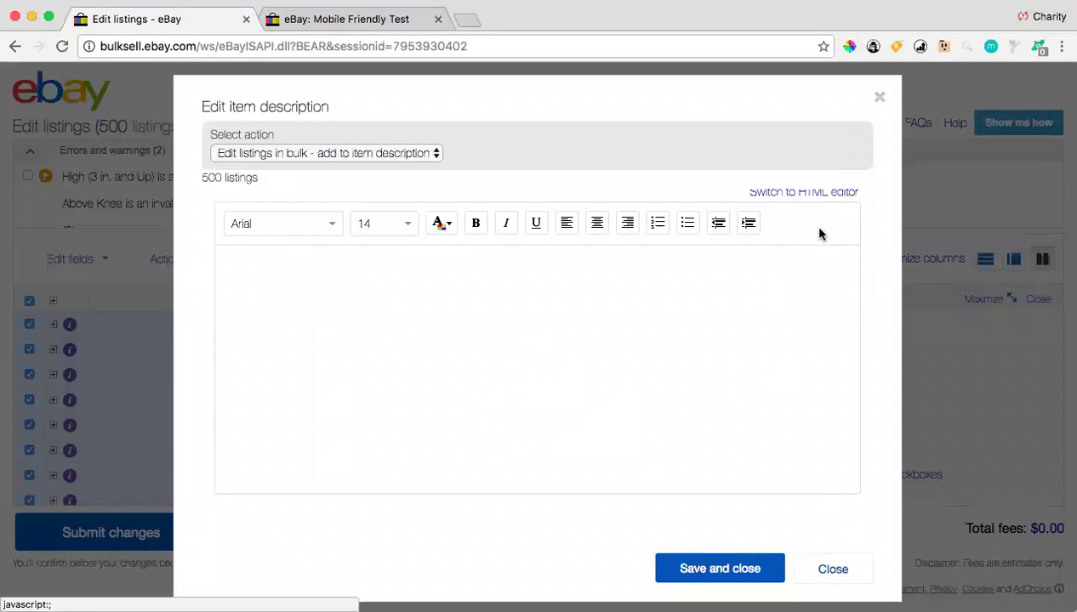
pyautogui.click(808, 194)
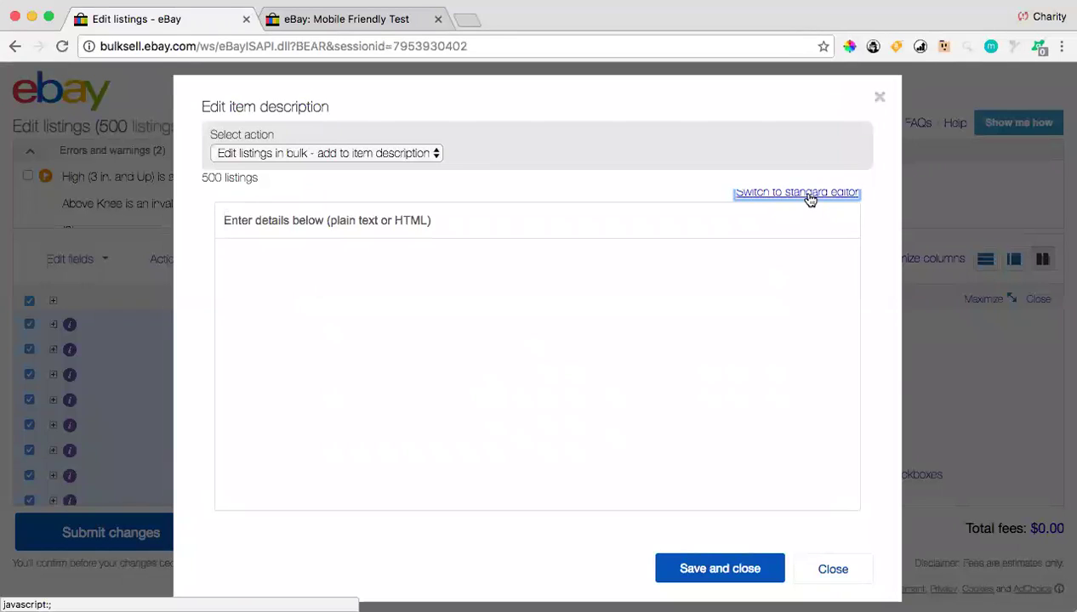
pyautogui.click(310, 264)
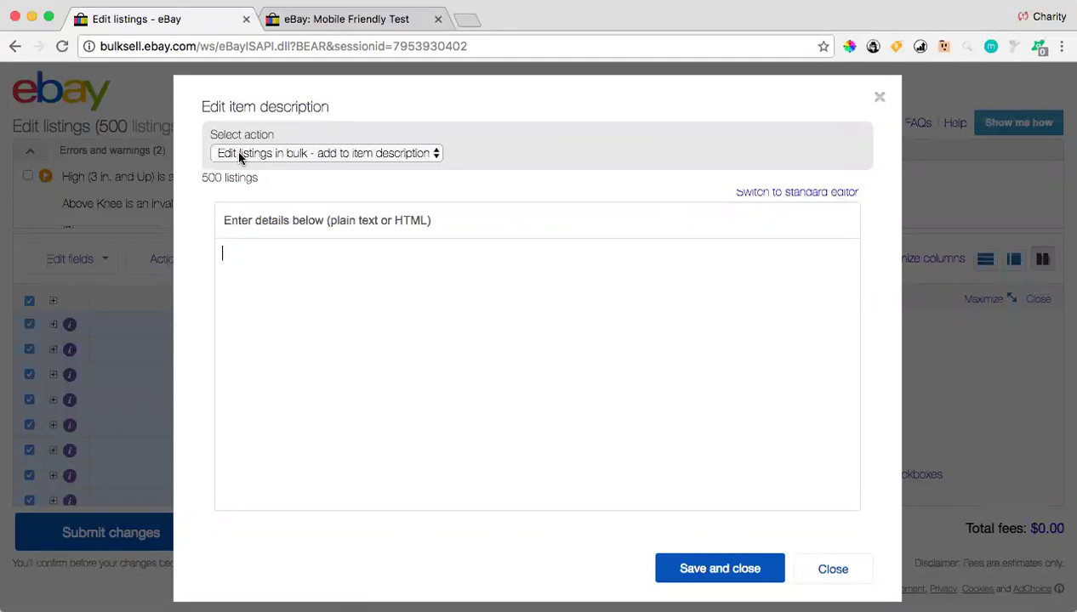
pyautogui.click(432, 157)
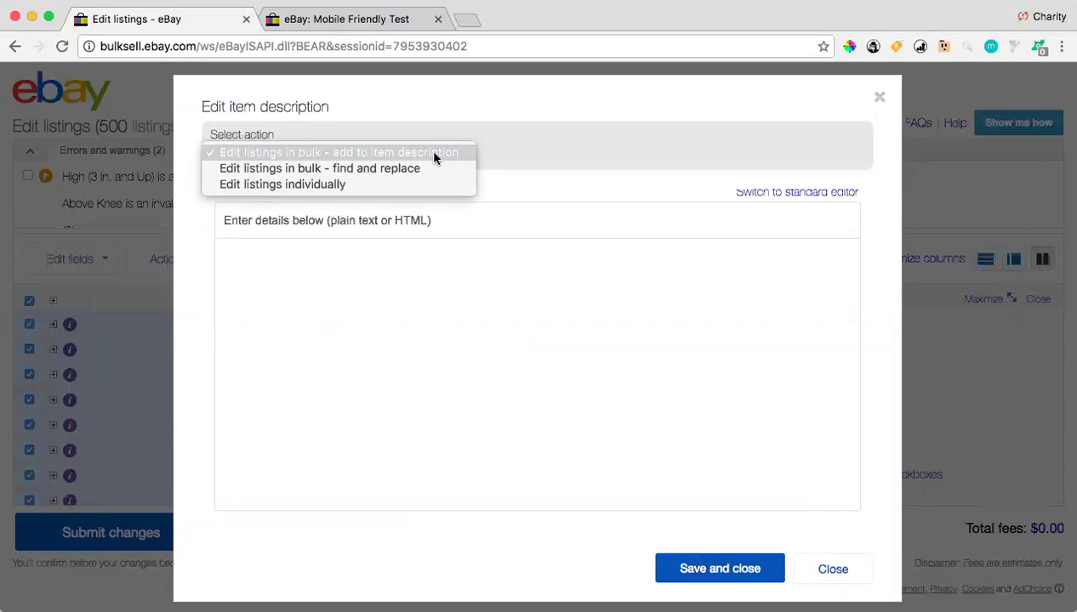
pyautogui.click(434, 154)
# Paste the clipboard into the description box and delete the mistakenly pasted number
pyautogui.click(243, 258)
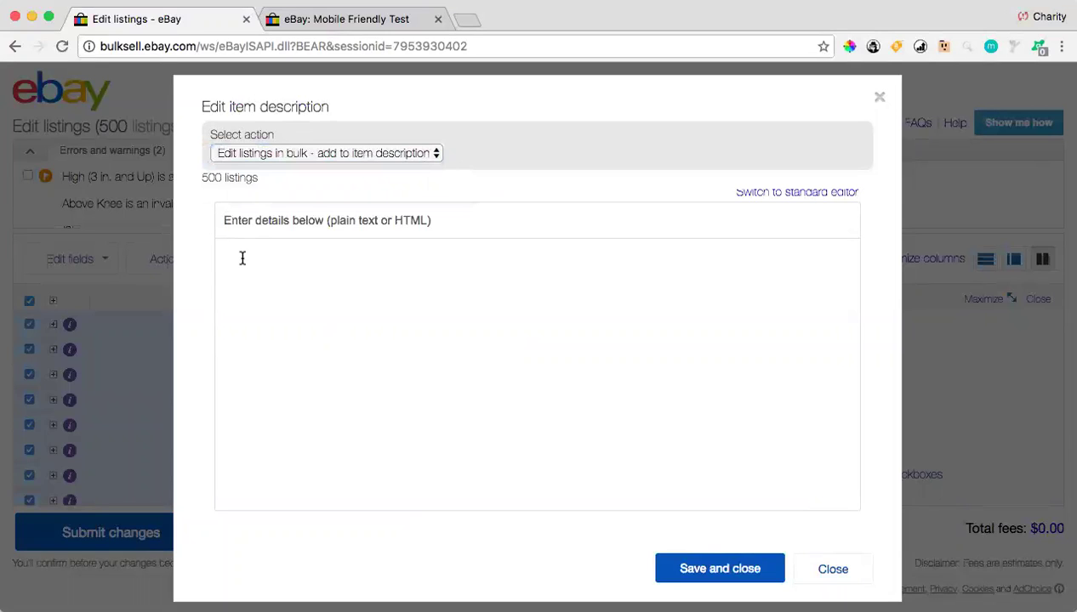
pyautogui.press('super+v')
pyautogui.click(797, 259)
pyautogui.doubleClick(853, 258)
pyautogui.press('BackSpace')
# Close the description dialog, discard all bulk edits, and return to Seller Hub via My eBay
pyautogui.click(818, 585)
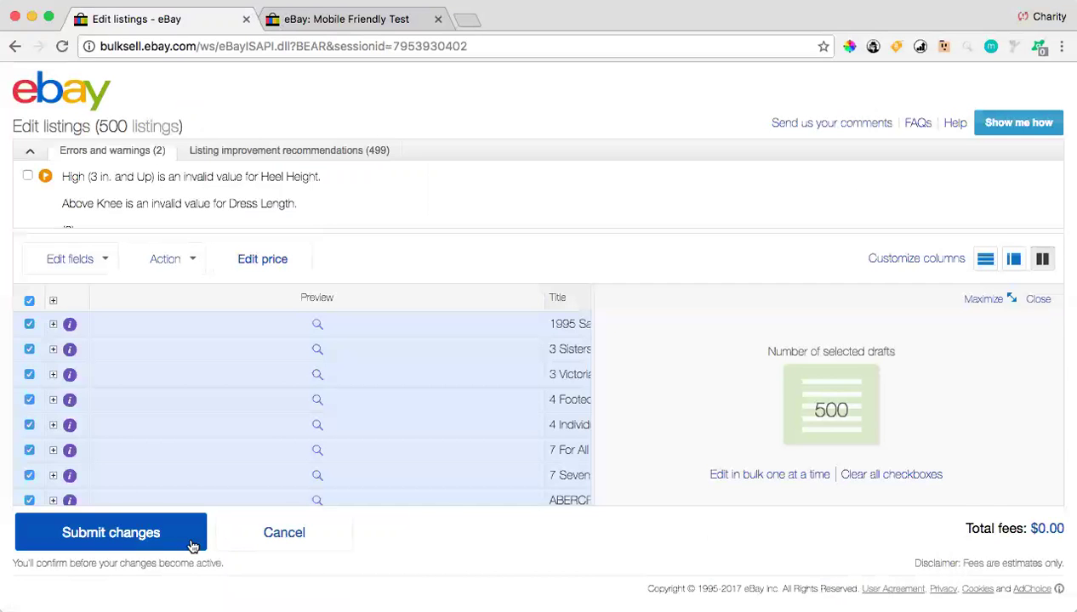
pyautogui.click(289, 537)
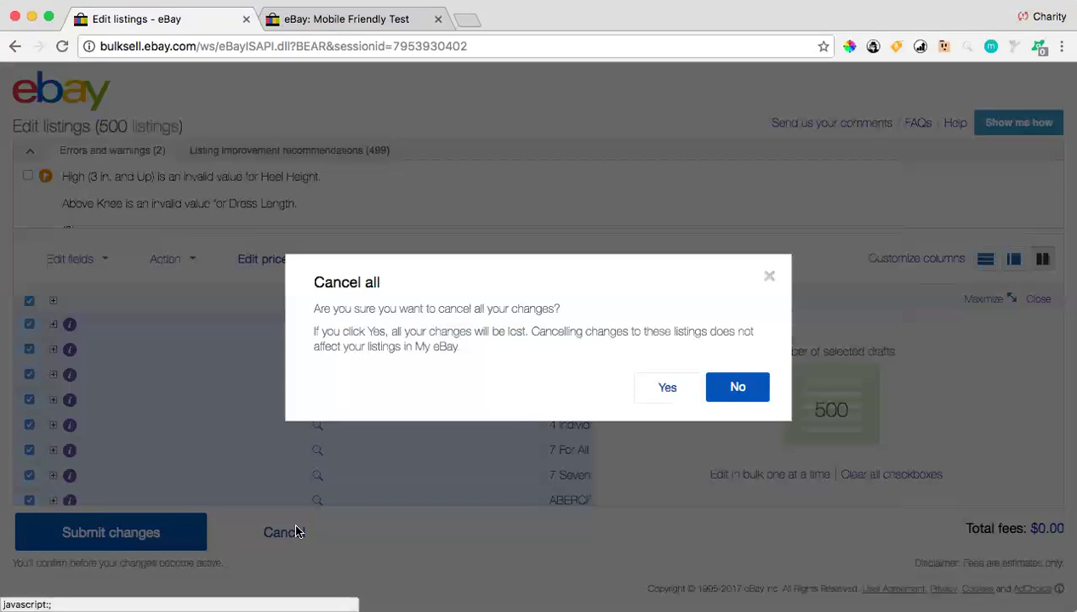
pyautogui.click(667, 389)
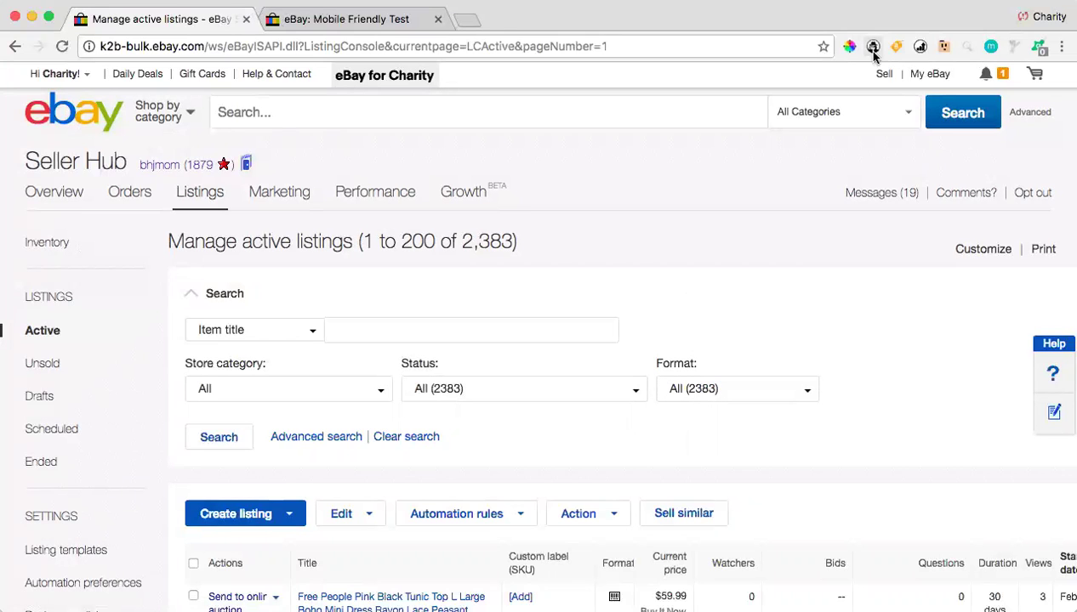
pyautogui.click(923, 78)
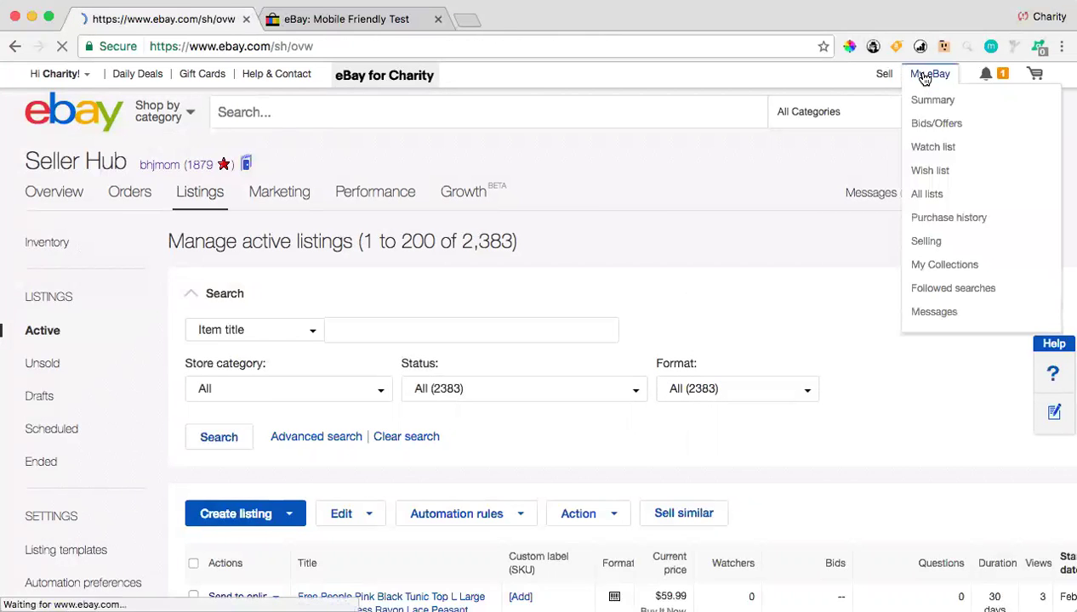